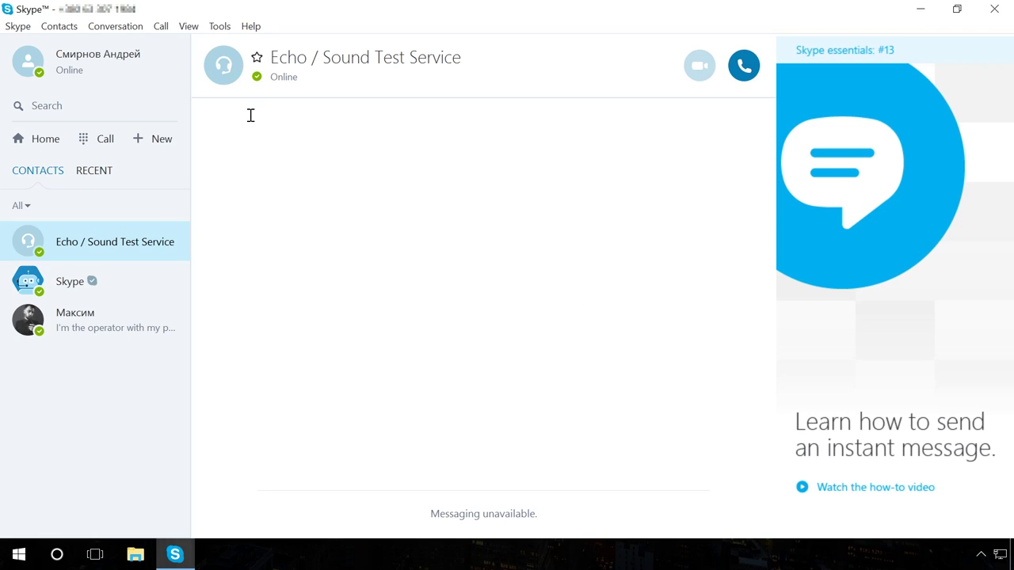
# Set Skype's privacy option to keep message history forever, save, and choose Quit from the tray icon
pyautogui.click(223, 28)
pyautogui.click(237, 111)
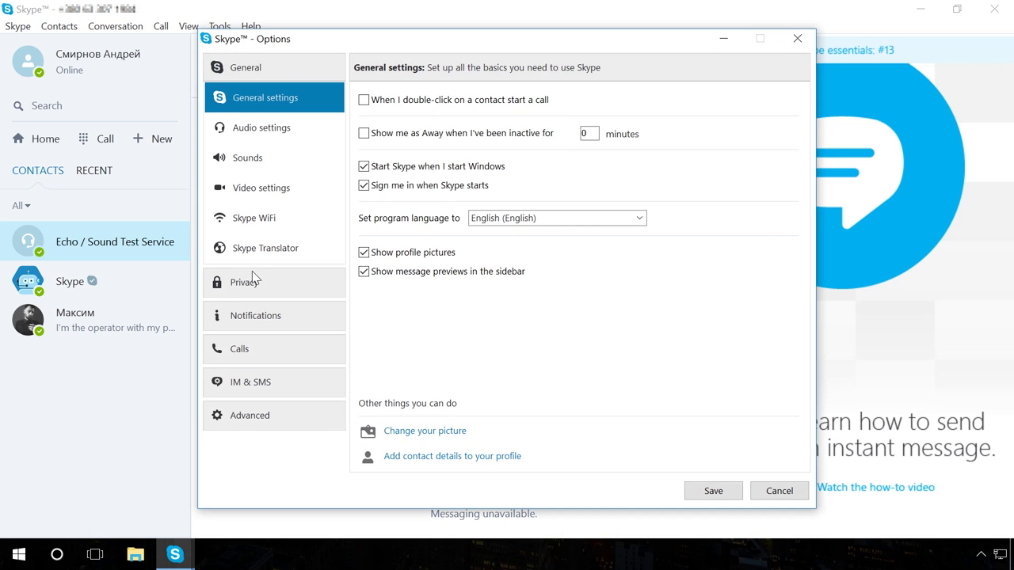
pyautogui.click(252, 280)
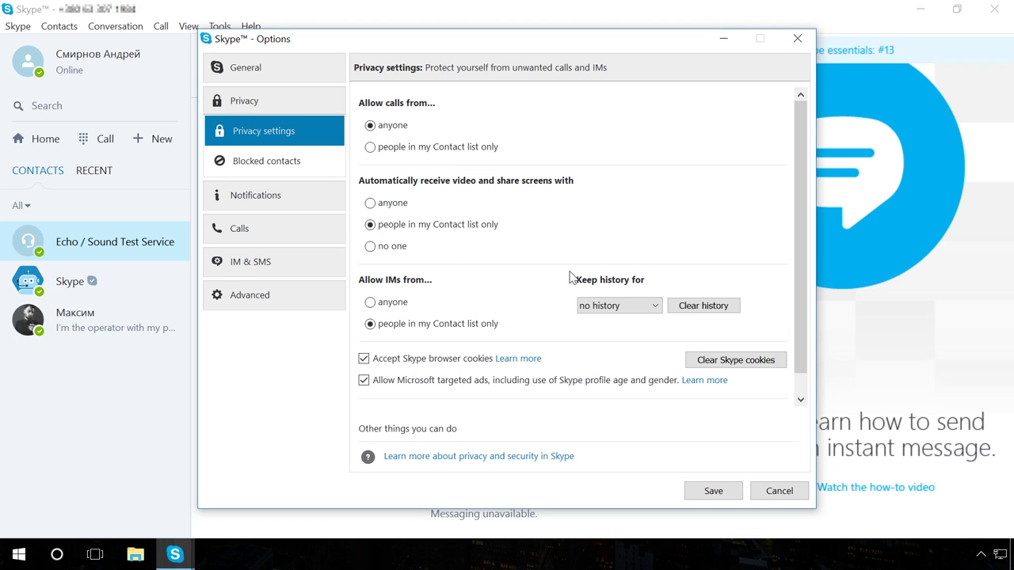
pyautogui.click(606, 306)
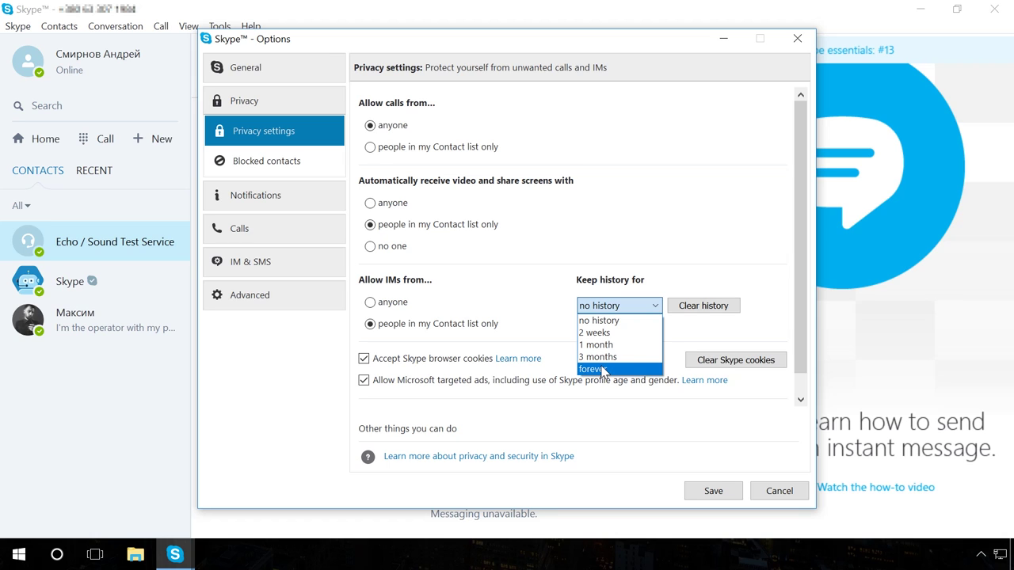
pyautogui.click(604, 369)
pyautogui.click(713, 491)
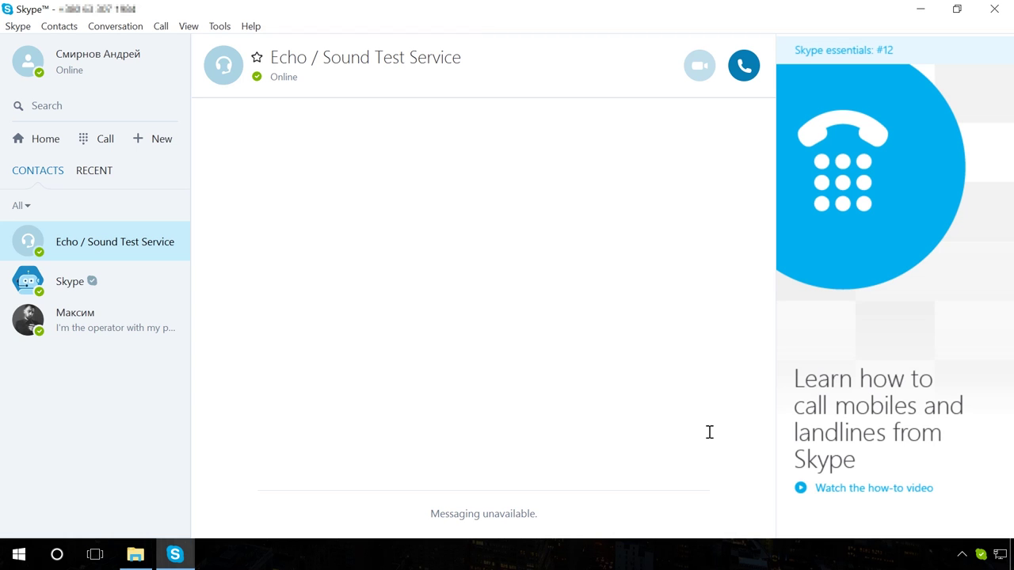
pyautogui.rightClick(982, 554)
pyautogui.click(970, 545)
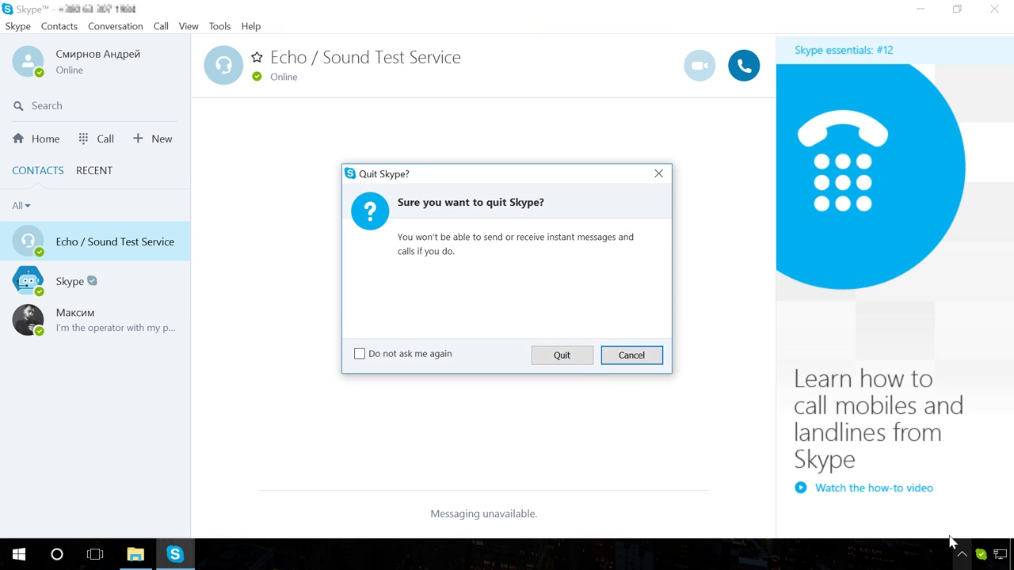
# Confirm quitting Skype, then browse to C:\Users\user\AppData\Roaming via the Skype folder
pyautogui.click(562, 355)
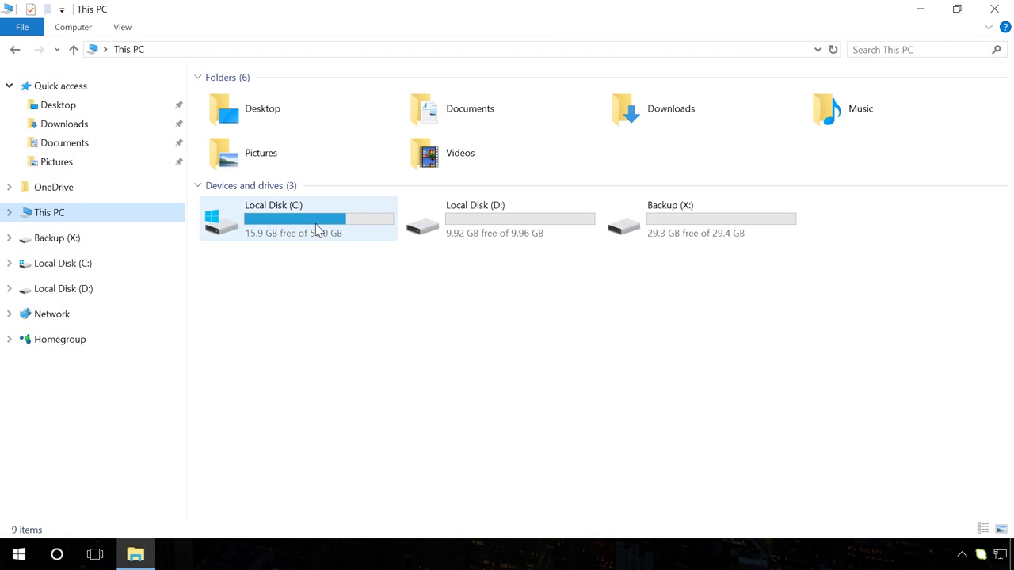
pyautogui.doubleClick(315, 224)
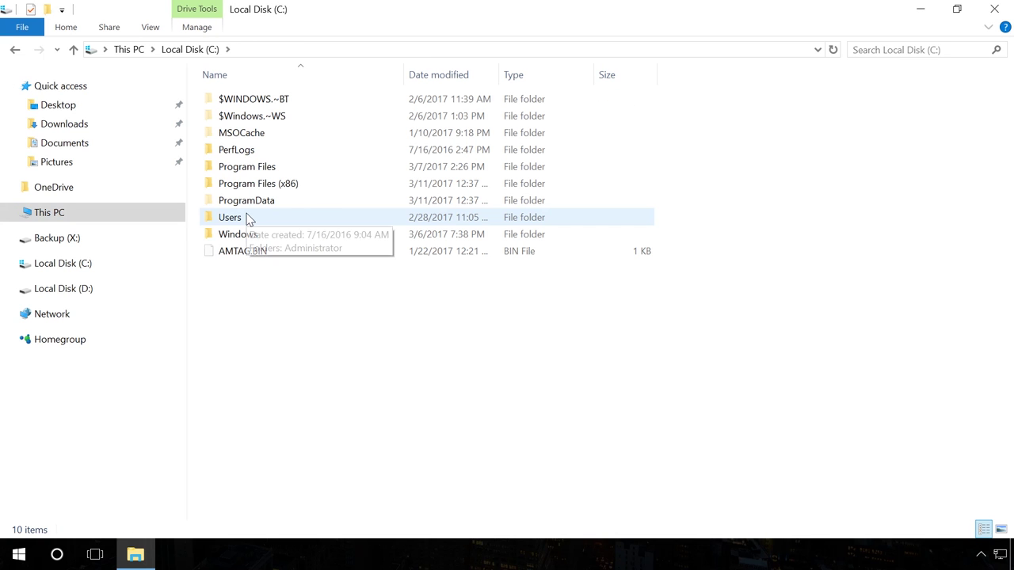
pyautogui.doubleClick(247, 218)
pyautogui.click(231, 155)
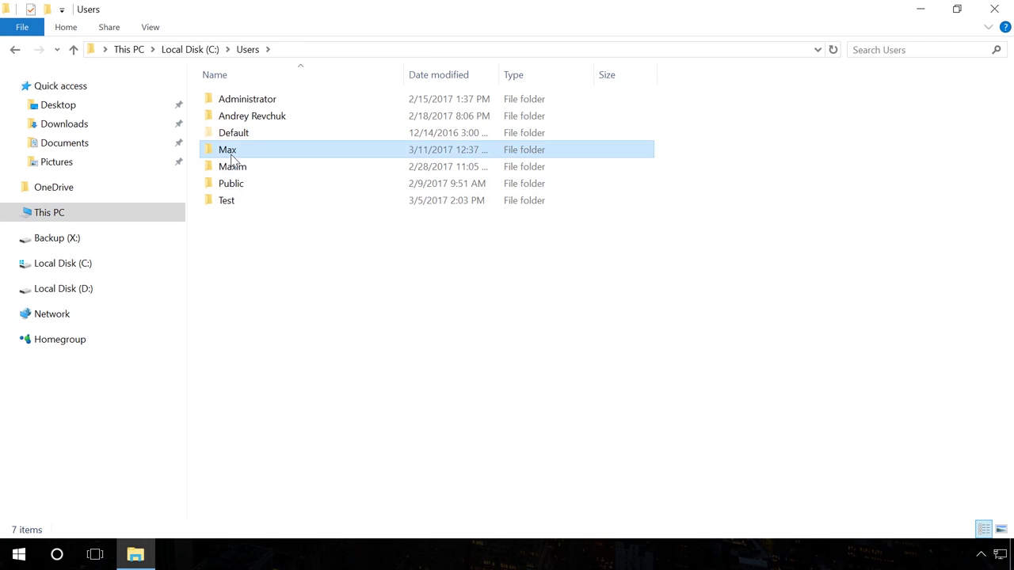
pyautogui.doubleClick(231, 156)
pyautogui.doubleClick(235, 101)
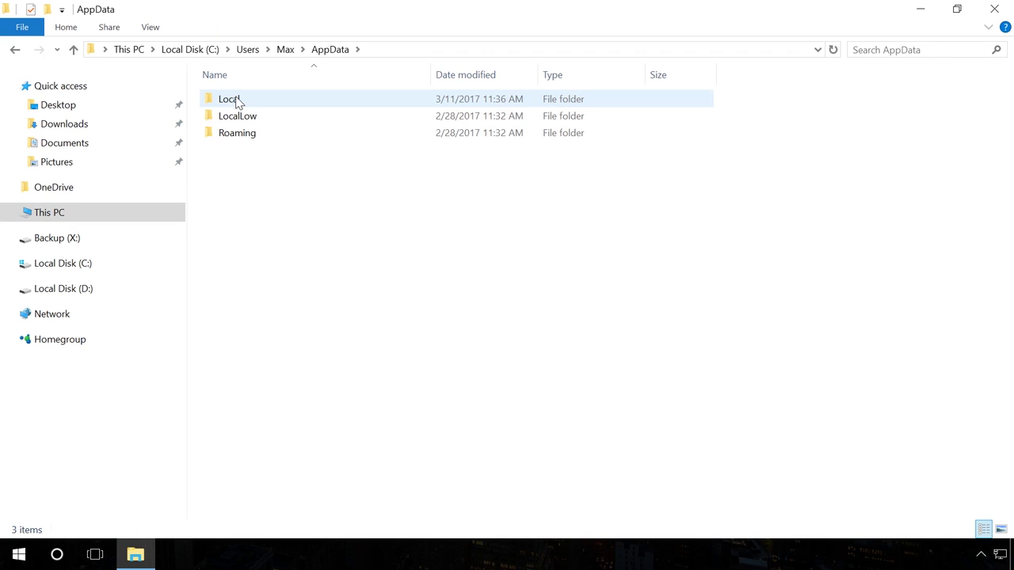
pyautogui.doubleClick(232, 135)
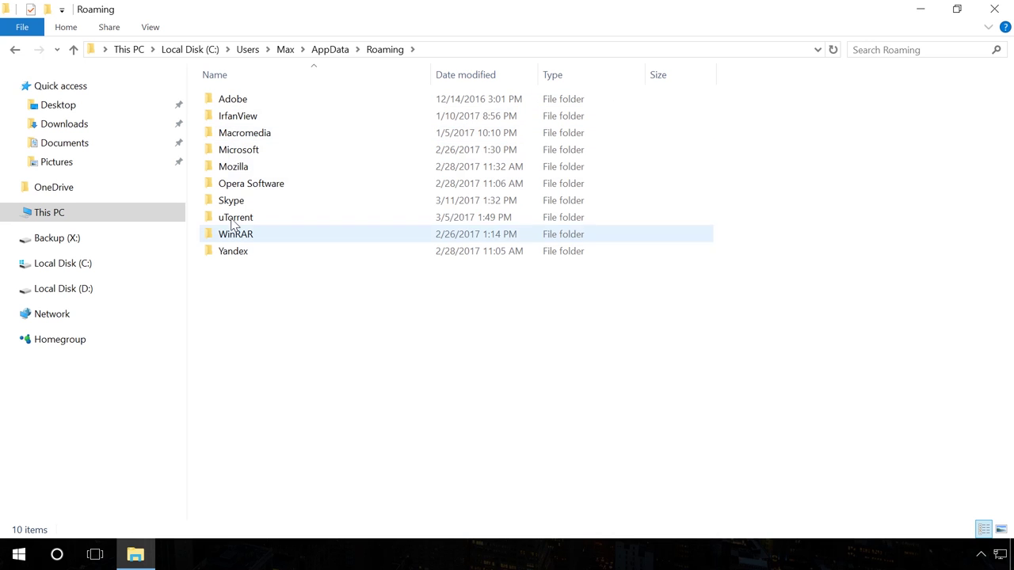
pyautogui.doubleClick(231, 201)
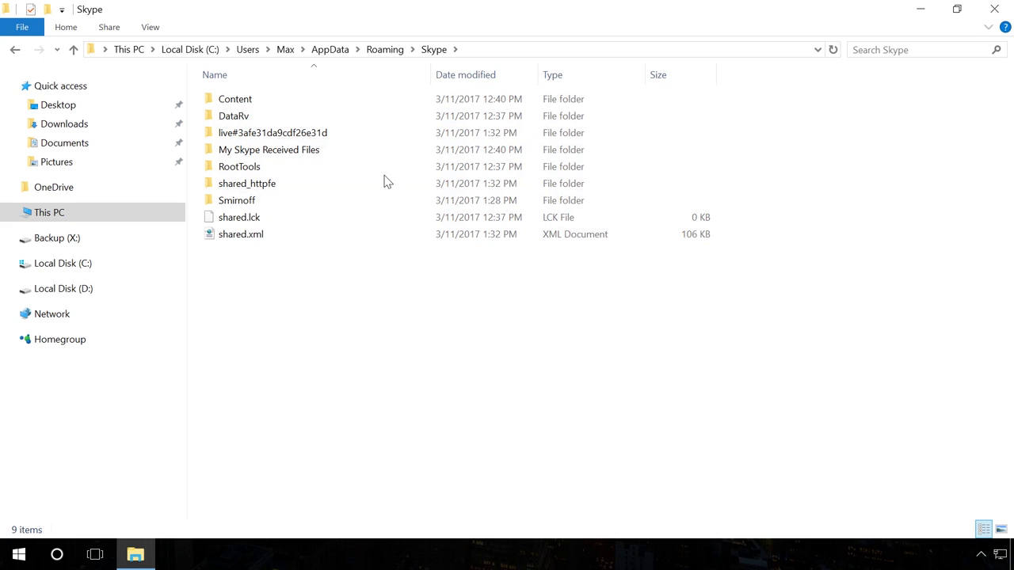
pyautogui.click(392, 52)
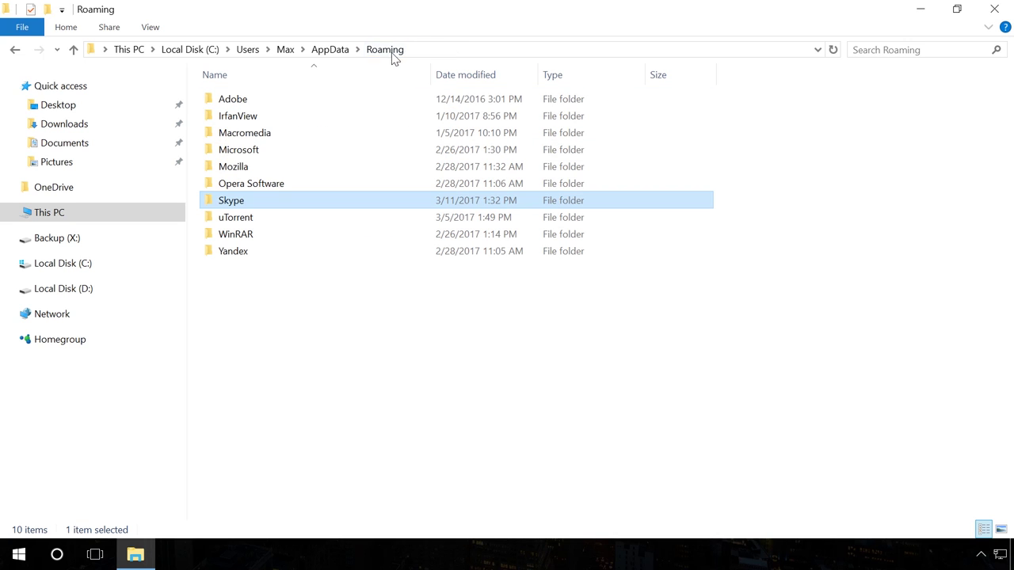
# Copy the Skype folder and paste it onto the empty Backup (X:) drive
pyautogui.rightClick(248, 205)
pyautogui.click(291, 430)
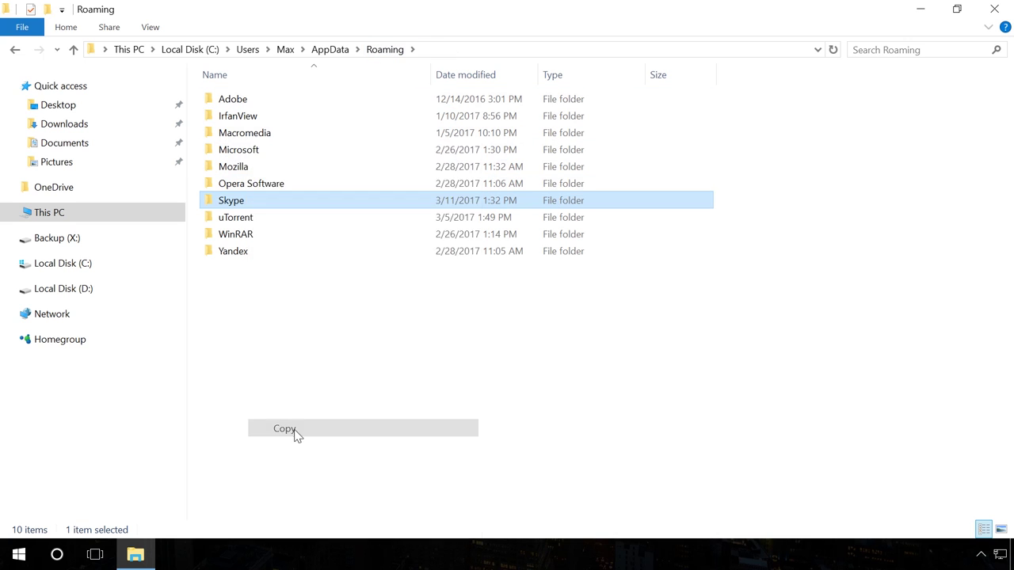
pyautogui.click(44, 217)
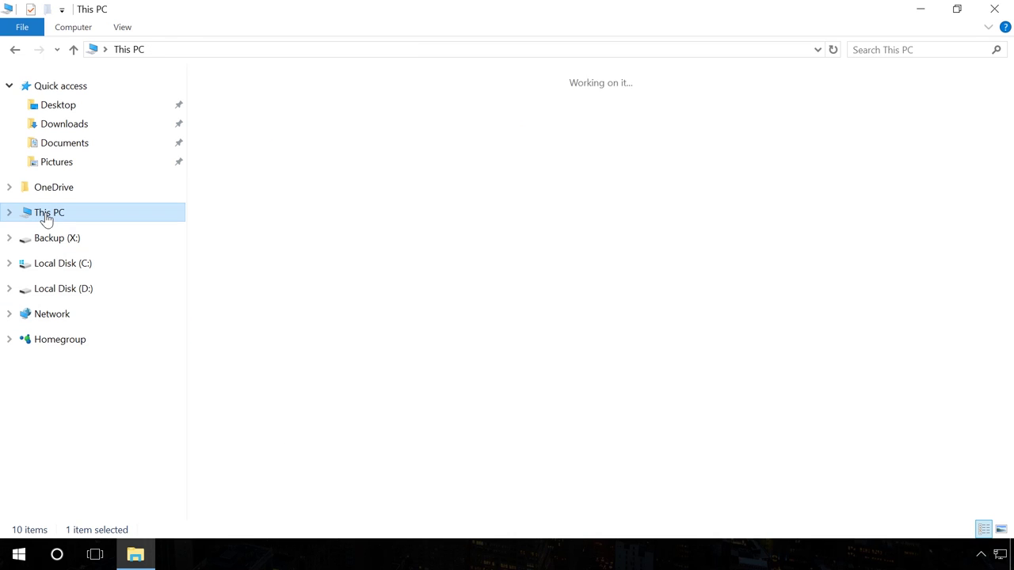
pyautogui.doubleClick(648, 231)
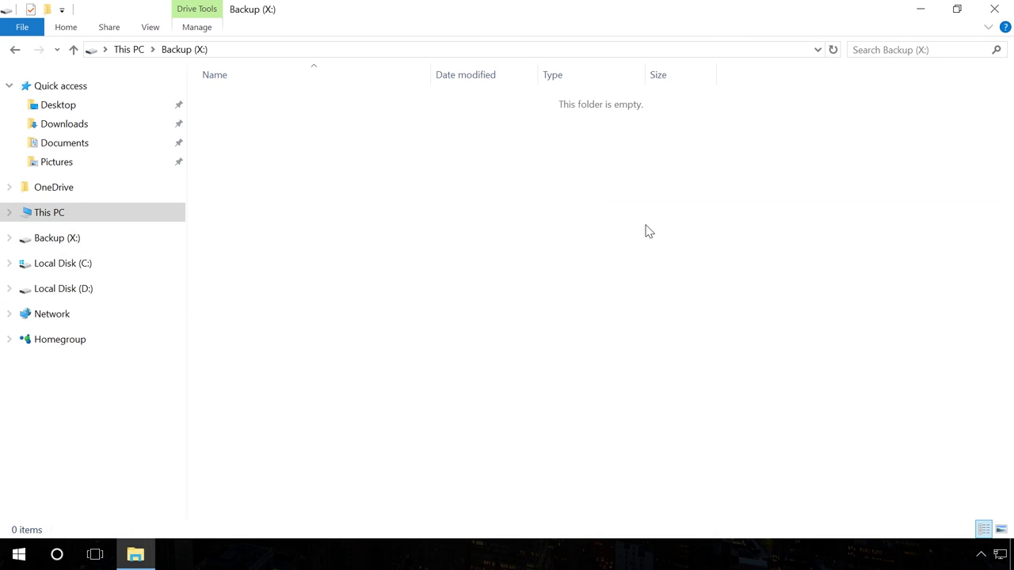
pyautogui.rightClick(377, 156)
pyautogui.click(412, 262)
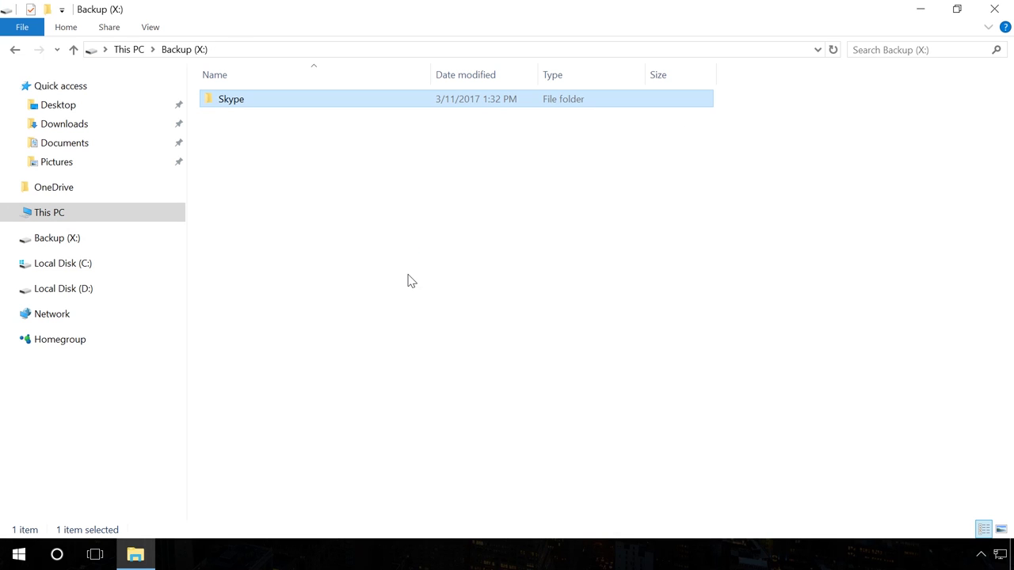
# Open the backed-up Skype folder on X: to verify the copy, then return to the drive list
pyautogui.click(405, 276)
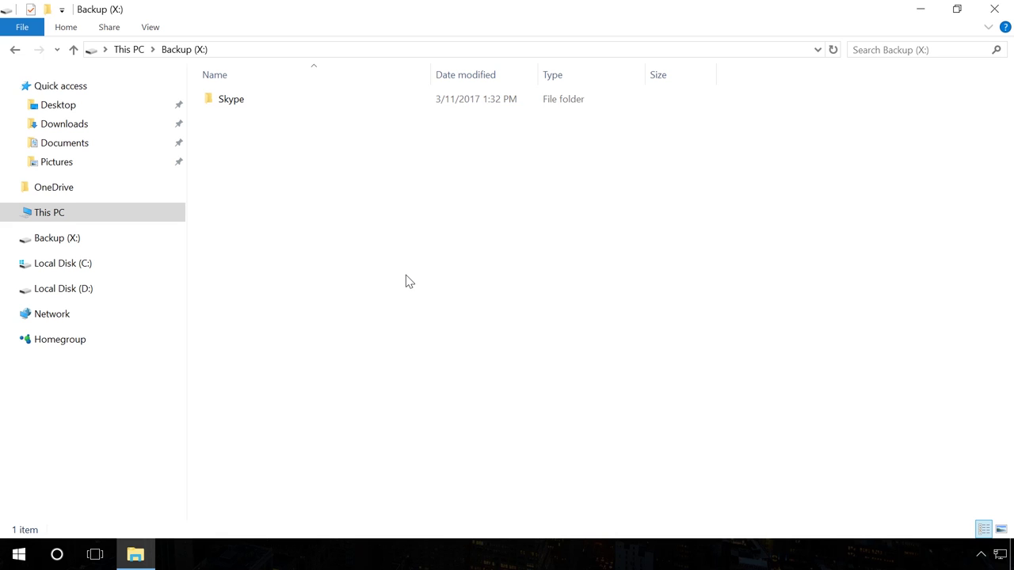
pyautogui.doubleClick(242, 103)
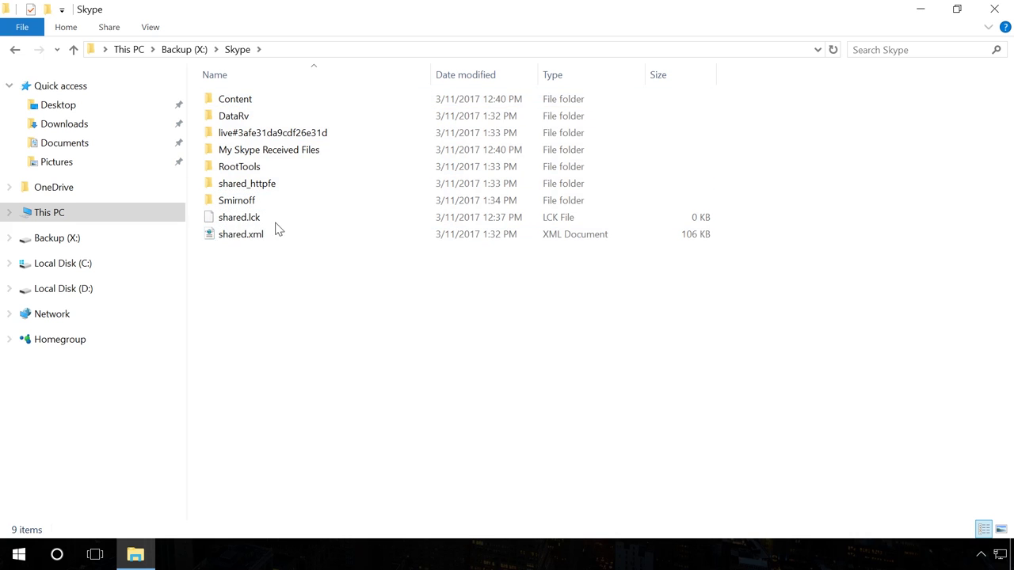
pyautogui.click(69, 215)
# Browse from Local Disk (C:) through Users, the user profile, AppData and Roaming into Skype
pyautogui.doubleClick(256, 227)
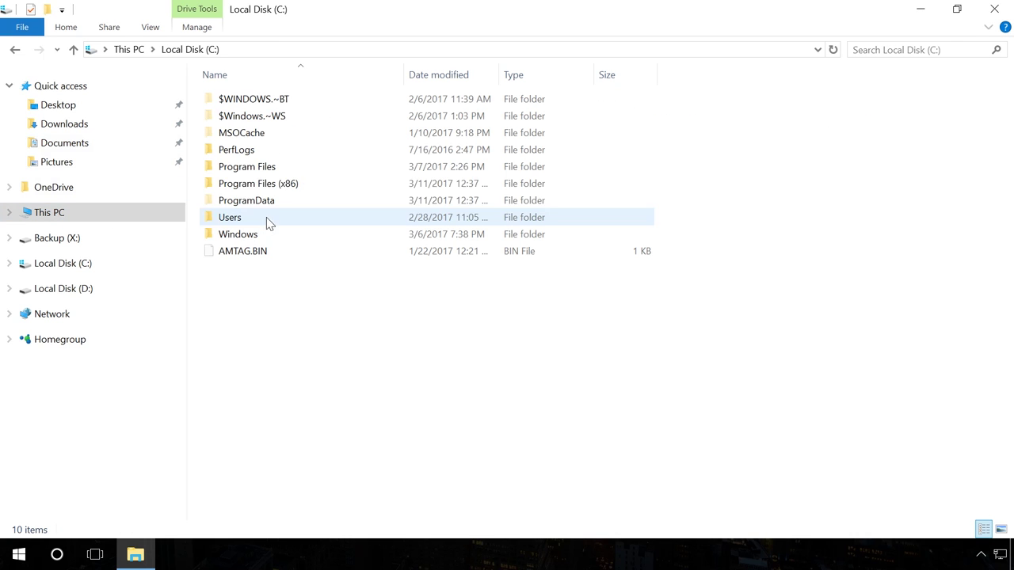
pyautogui.doubleClick(251, 219)
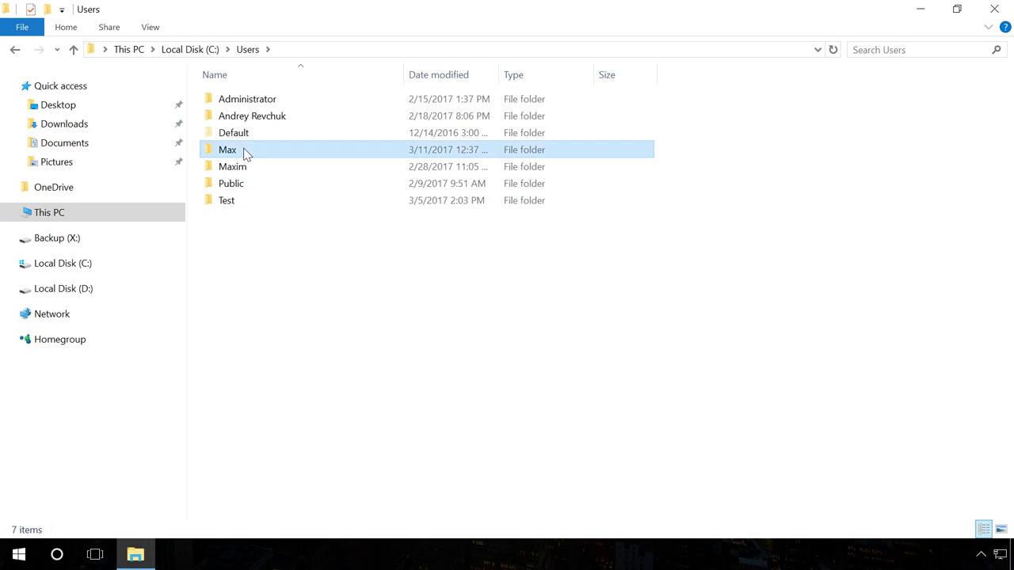
pyautogui.doubleClick(245, 149)
pyautogui.doubleClick(247, 101)
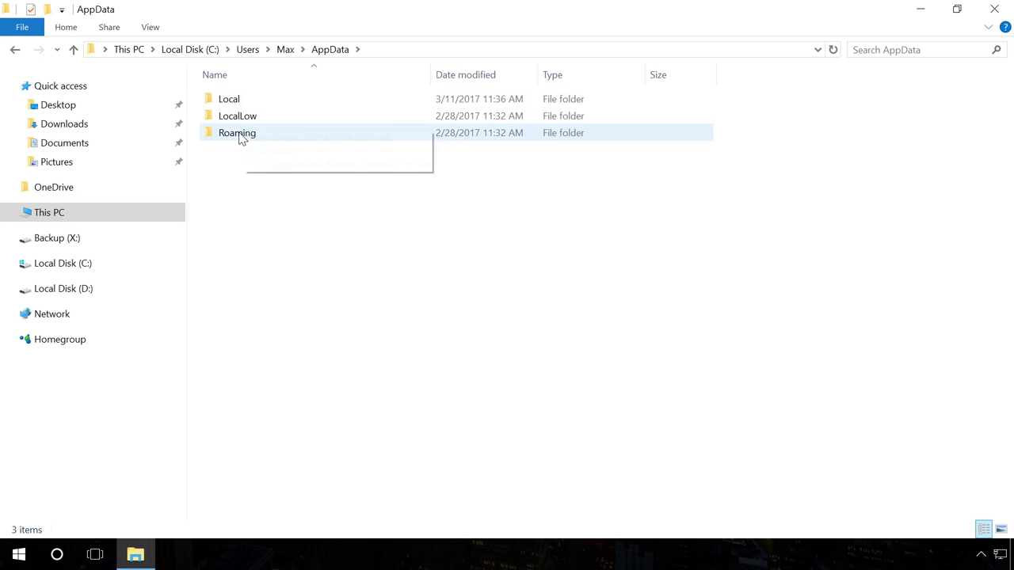
pyautogui.doubleClick(240, 133)
pyautogui.doubleClick(230, 201)
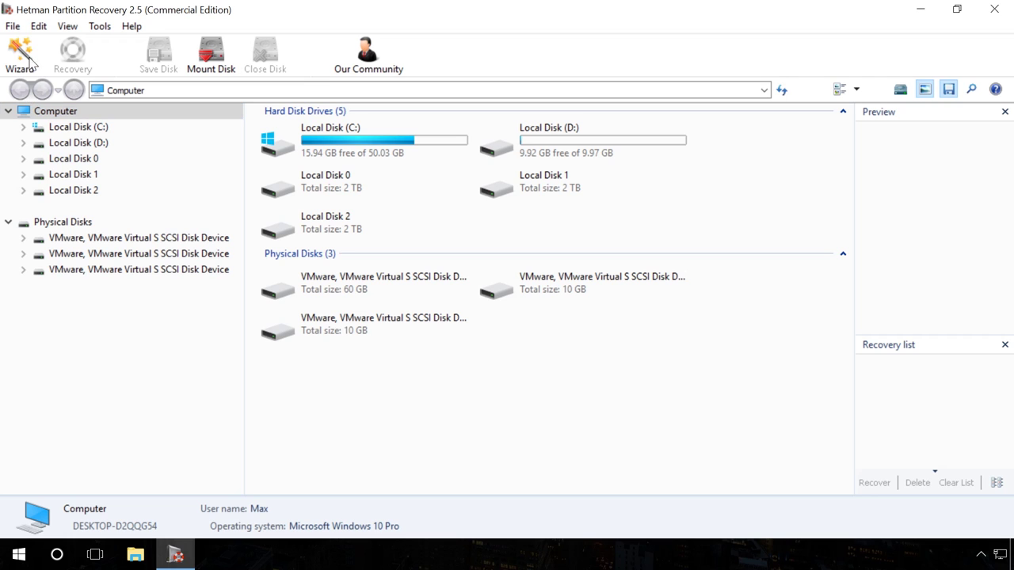
# Run the recovery wizard on Local Disk (C:) with Full analysis instead of a fast scan
pyautogui.click(20, 56)
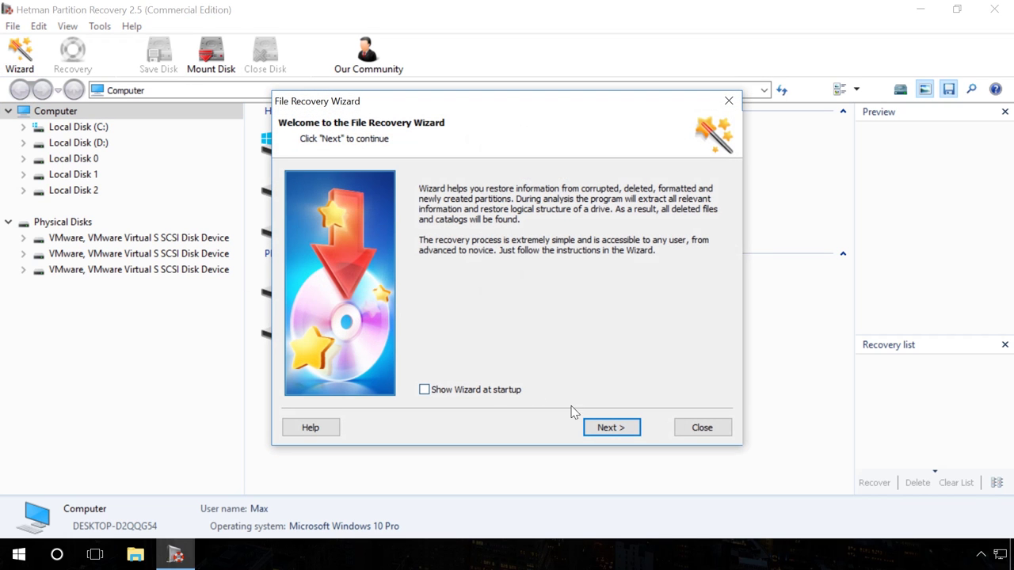
pyautogui.click(611, 427)
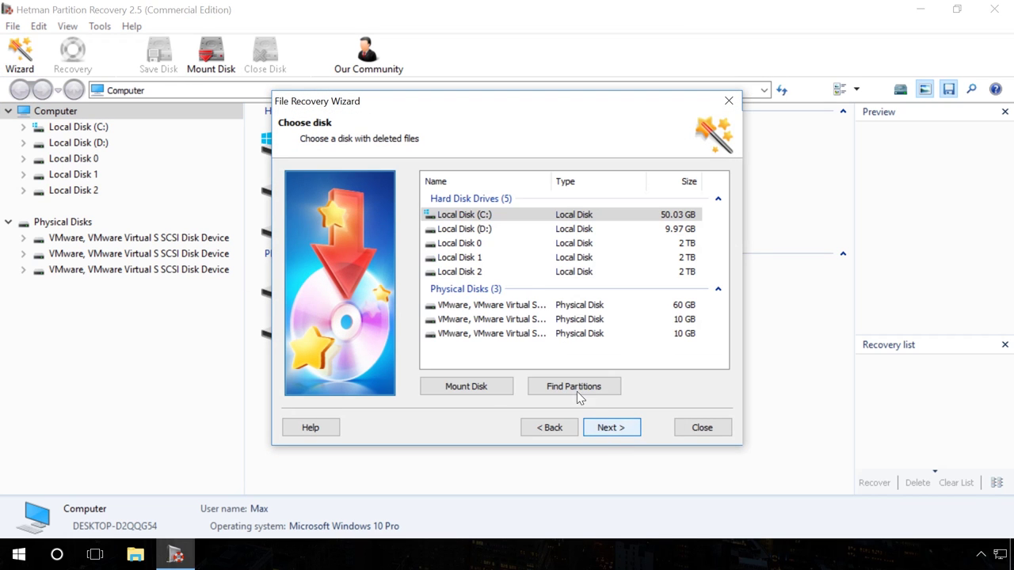
pyautogui.click(492, 219)
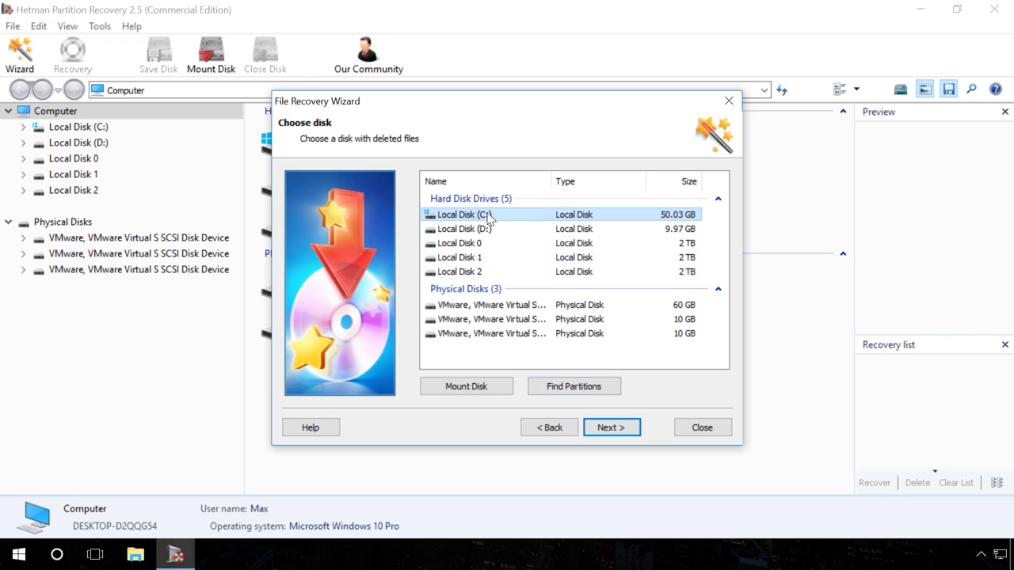
pyautogui.click(608, 428)
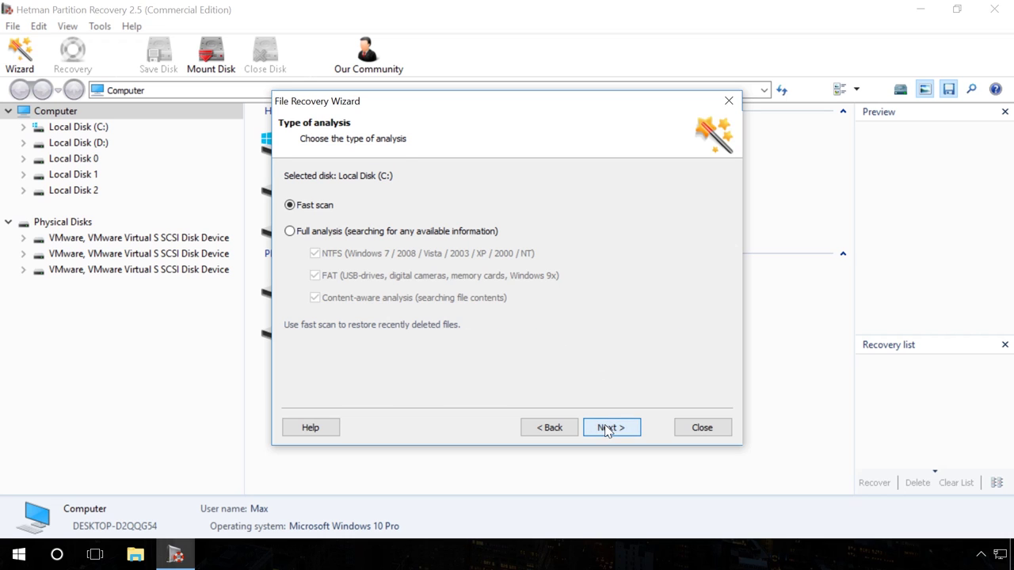
pyautogui.click(315, 232)
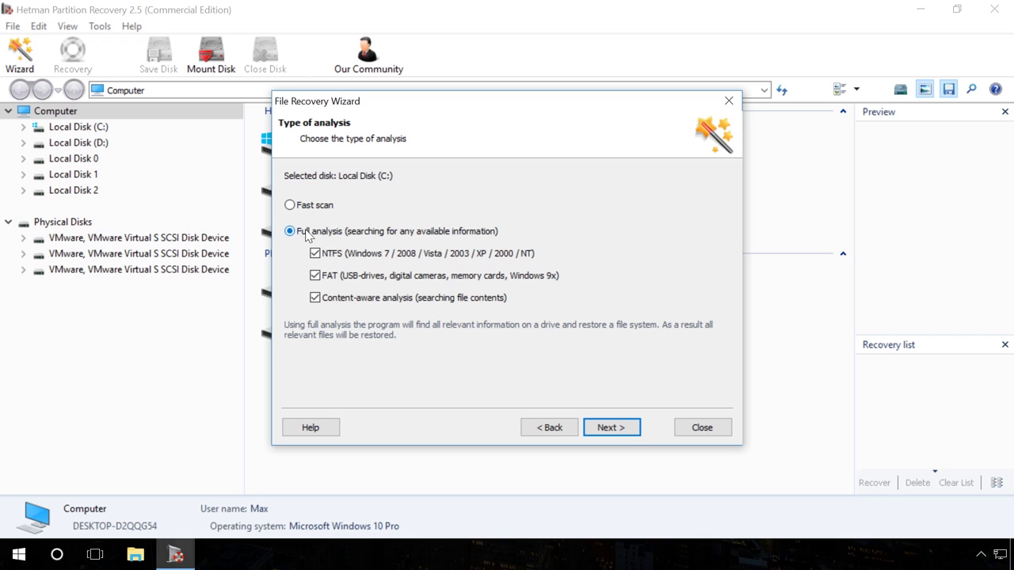
pyautogui.click(613, 427)
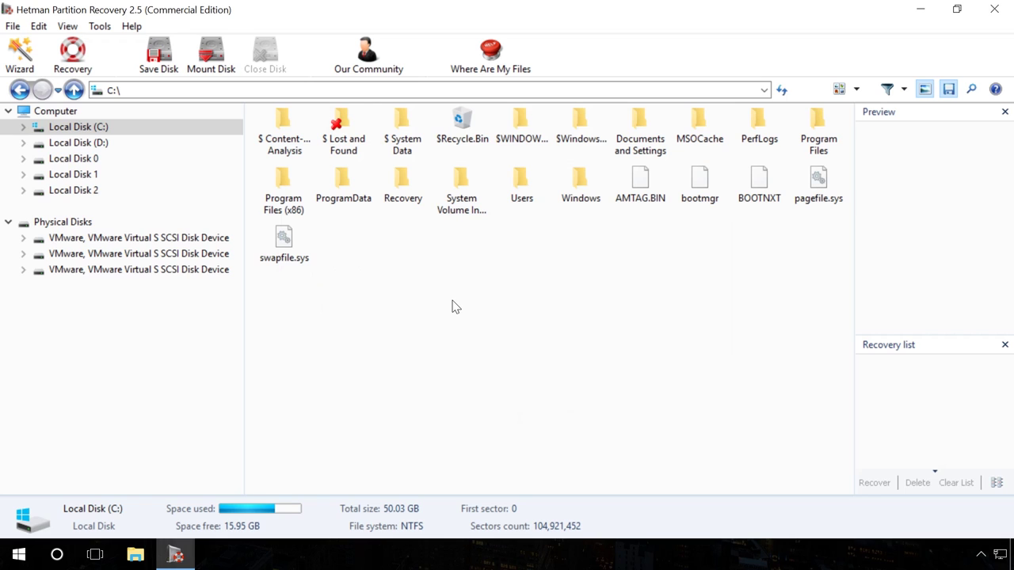
# Open the Find a specific file dialog to search for main.db
pyautogui.click(973, 90)
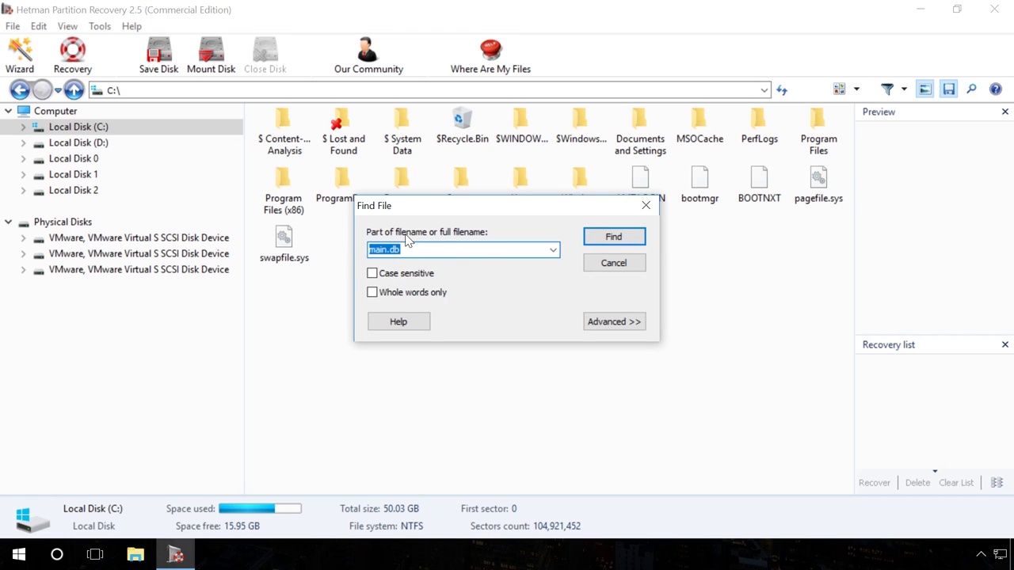
# Search for main.db and recover the 1:32 PM version by saving it to hard disk
pyautogui.click(615, 240)
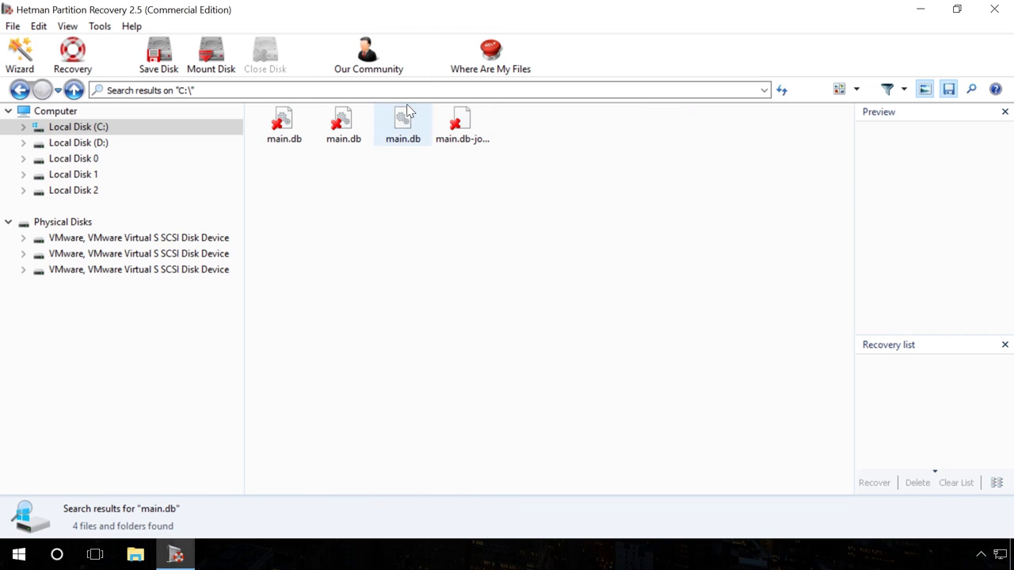
pyautogui.click(342, 133)
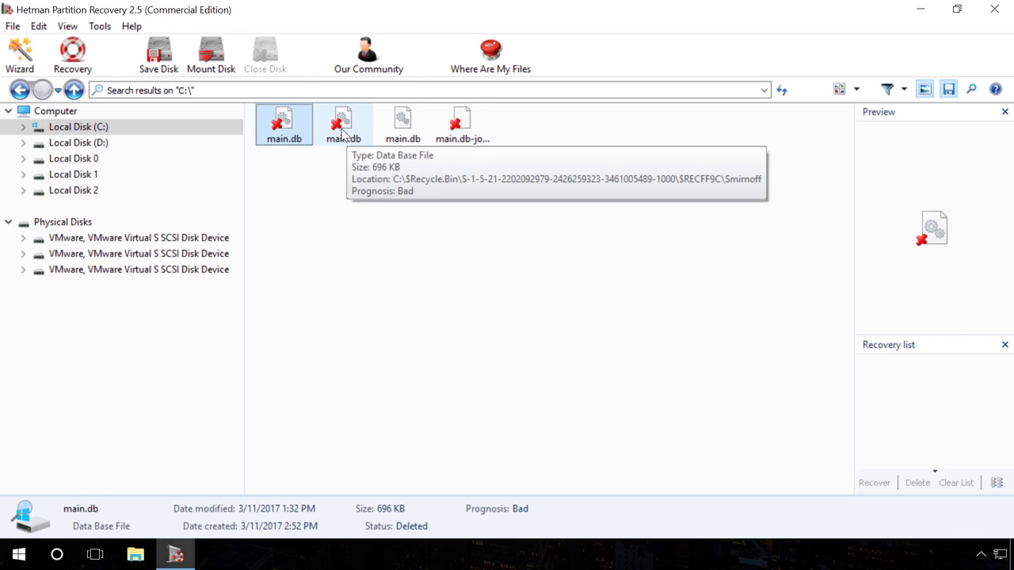
pyautogui.click(284, 130)
pyautogui.rightClick(285, 125)
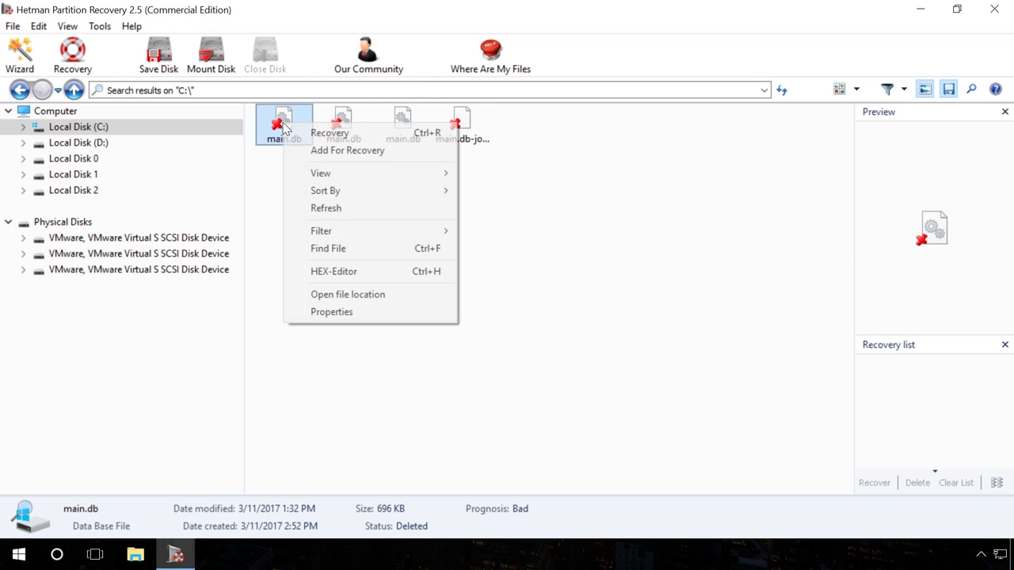
pyautogui.click(330, 133)
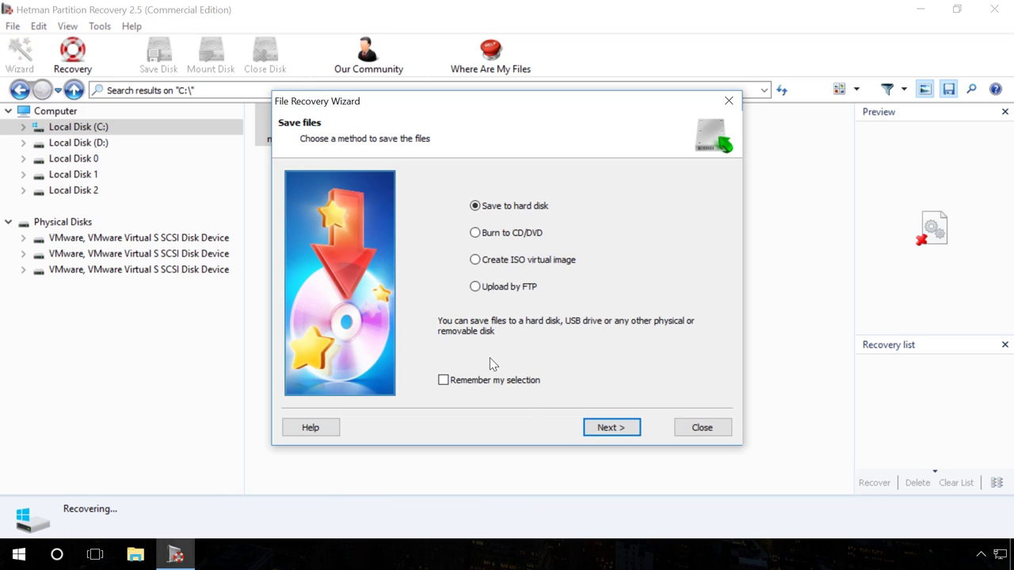
pyautogui.click(612, 434)
pyautogui.click(613, 433)
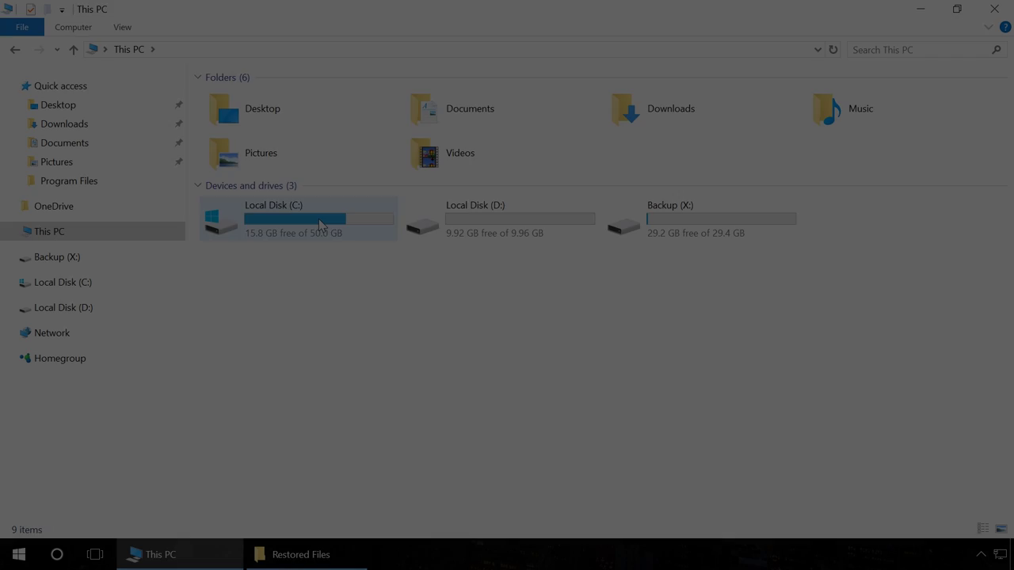
# Browse to C:\Users\user\AppData\Roaming\Skype and into the Skype account's profile folder
pyautogui.doubleClick(318, 224)
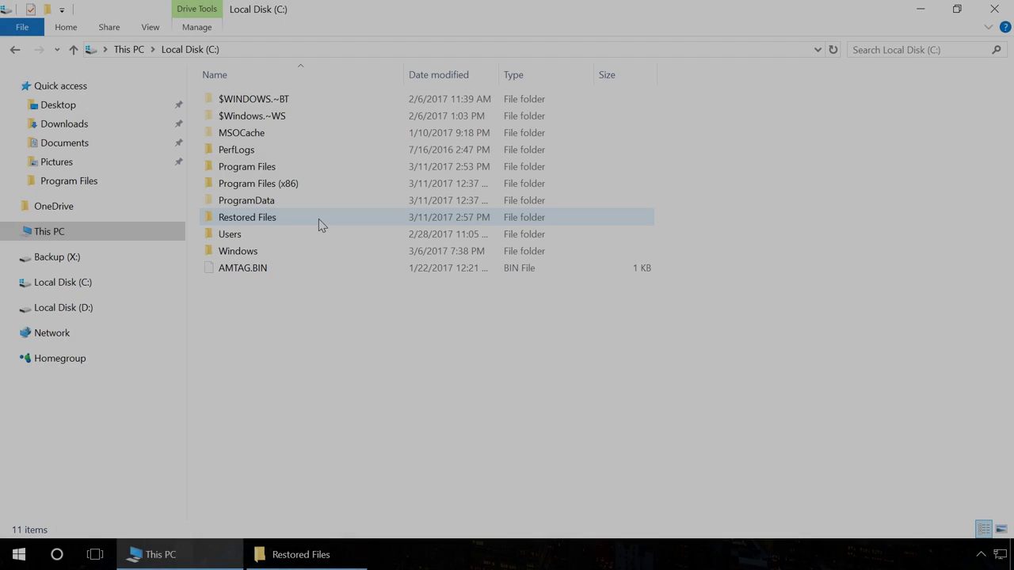
pyautogui.doubleClick(268, 236)
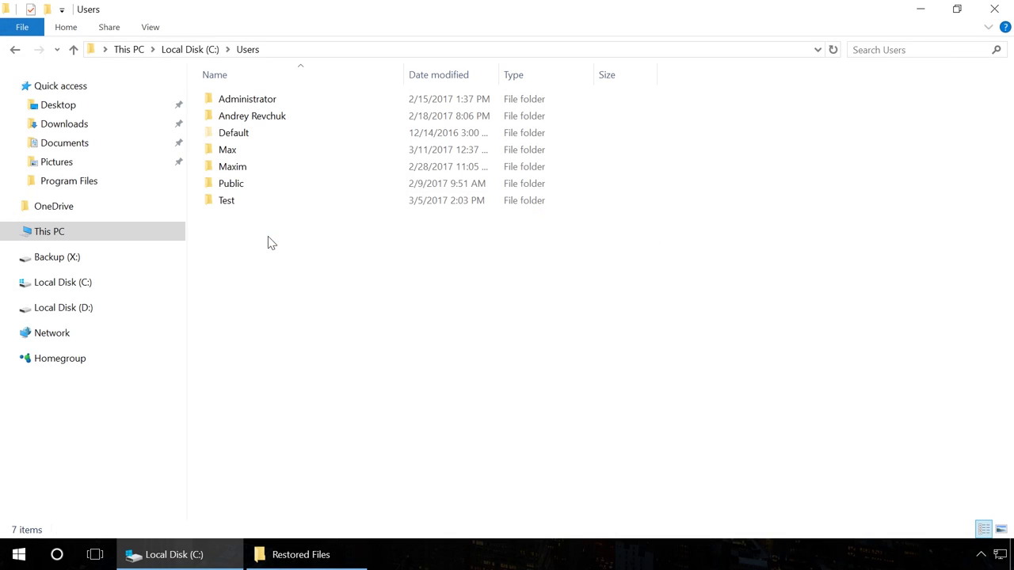
pyautogui.doubleClick(240, 151)
pyautogui.doubleClick(238, 100)
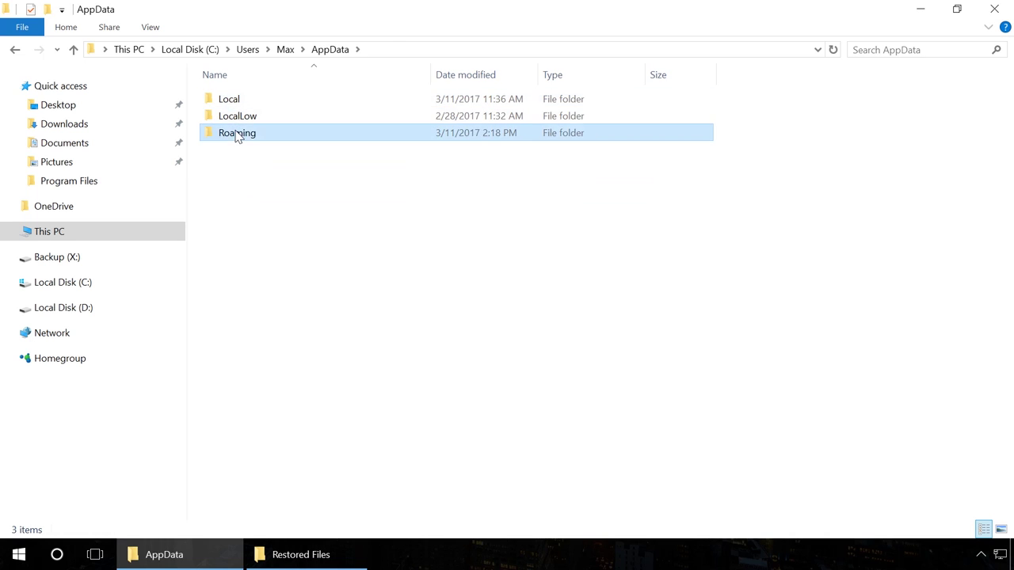
pyautogui.doubleClick(238, 133)
pyautogui.doubleClick(236, 202)
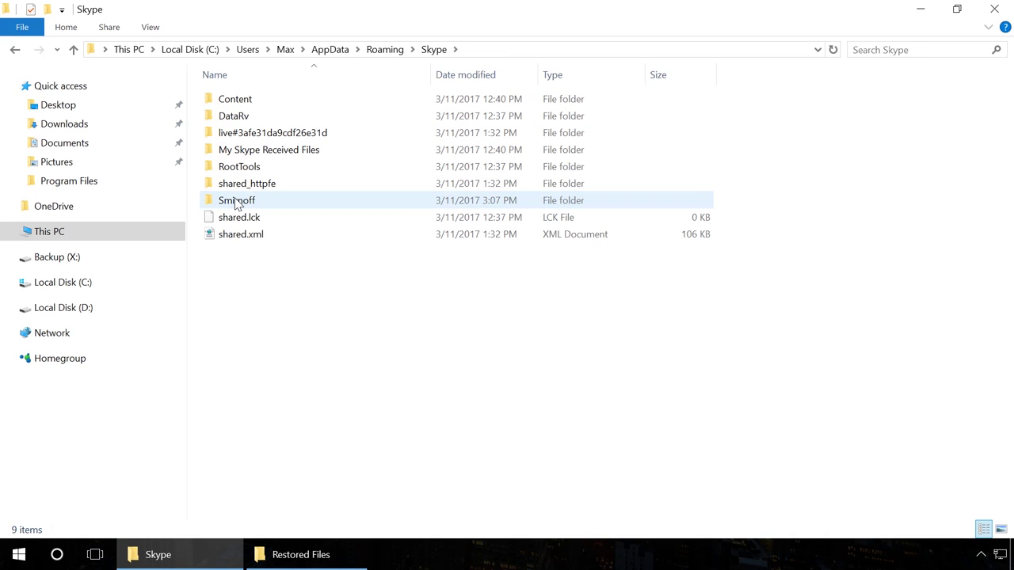
pyautogui.doubleClick(235, 200)
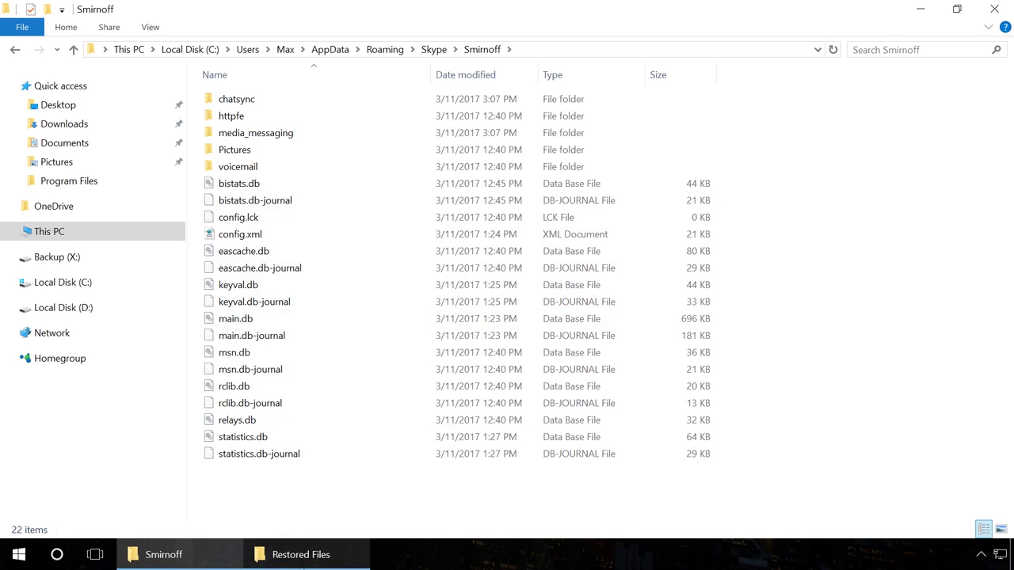
# Copy main.db from Restored Files and paste it into the profile folder, replacing the existing file
pyautogui.click(301, 554)
pyautogui.click(226, 99)
pyautogui.rightClick(229, 98)
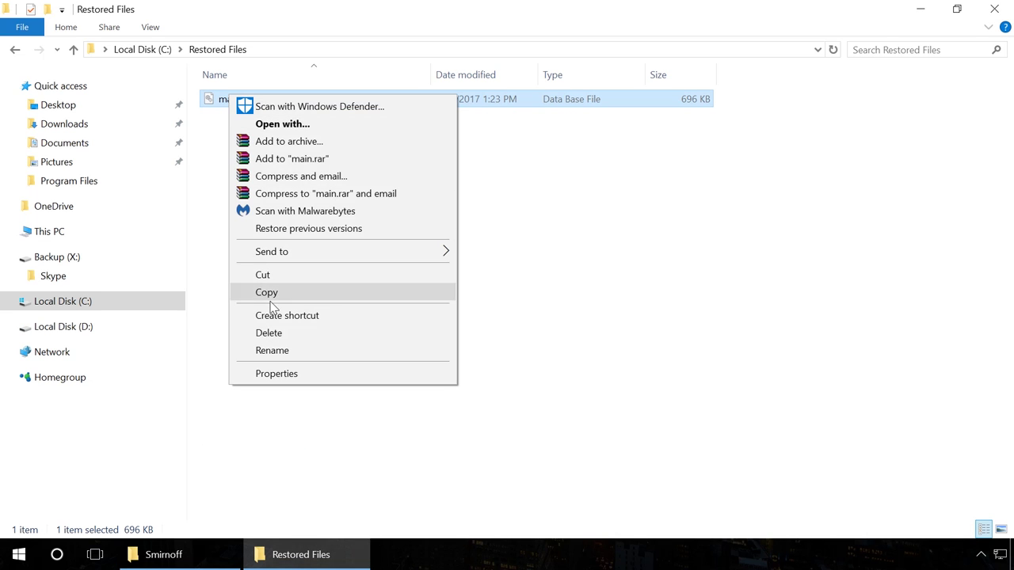
pyautogui.click(267, 293)
pyautogui.click(163, 555)
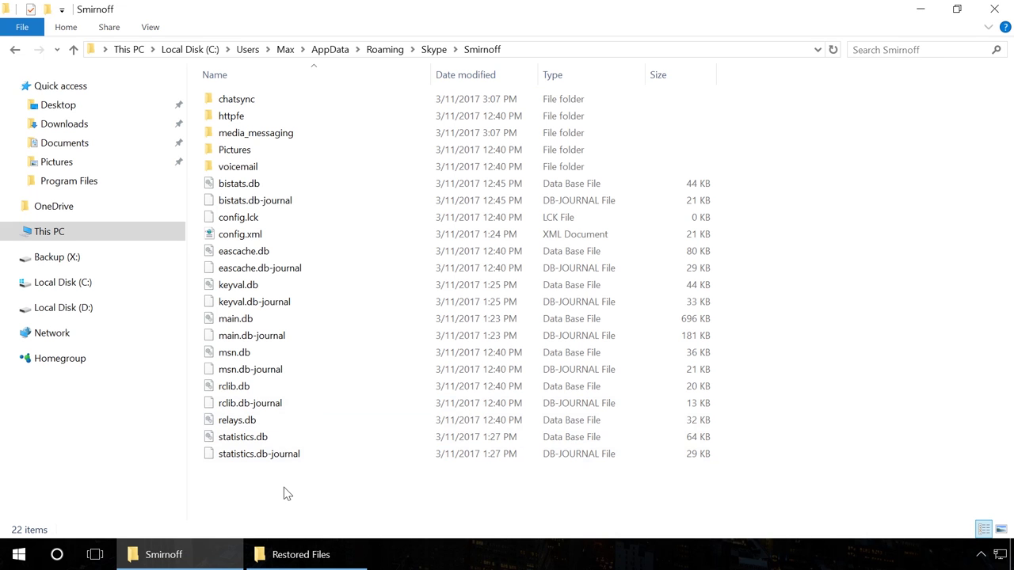
pyautogui.rightClick(283, 487)
pyautogui.click(348, 391)
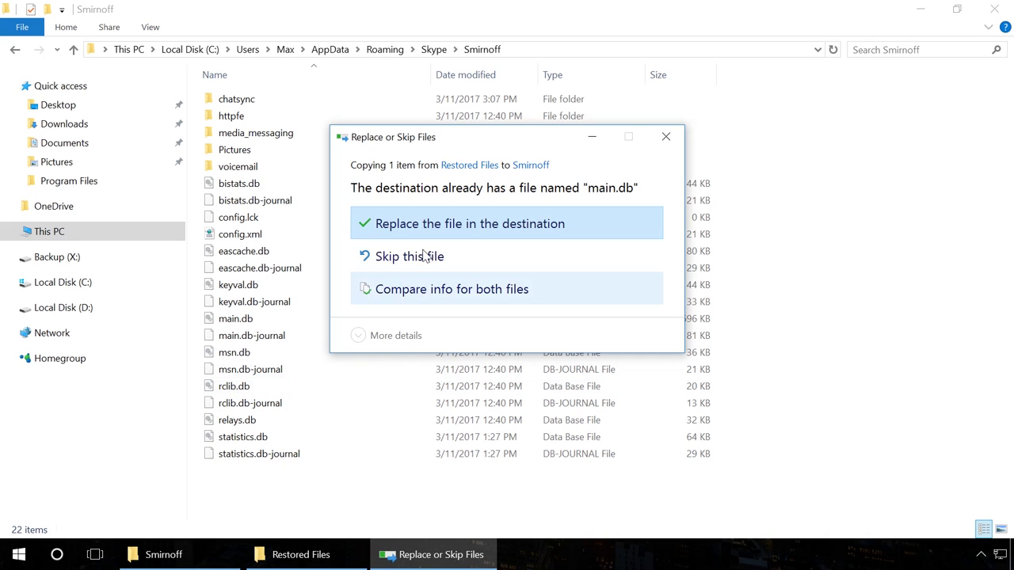
pyautogui.click(416, 224)
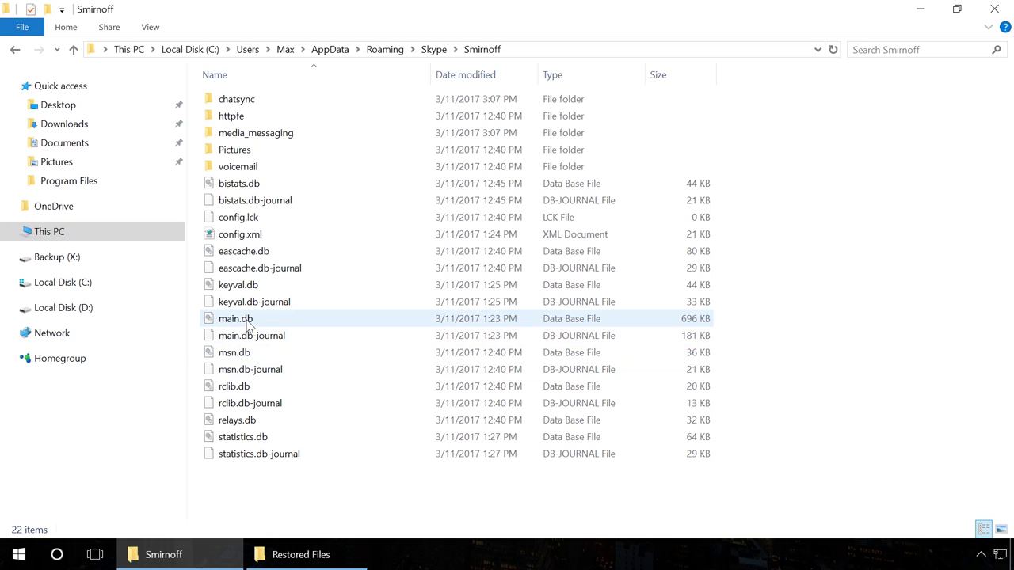
# Go up to the Skype folder and open My Skype Received Files, which is empty
pyautogui.moveTo(241, 324)
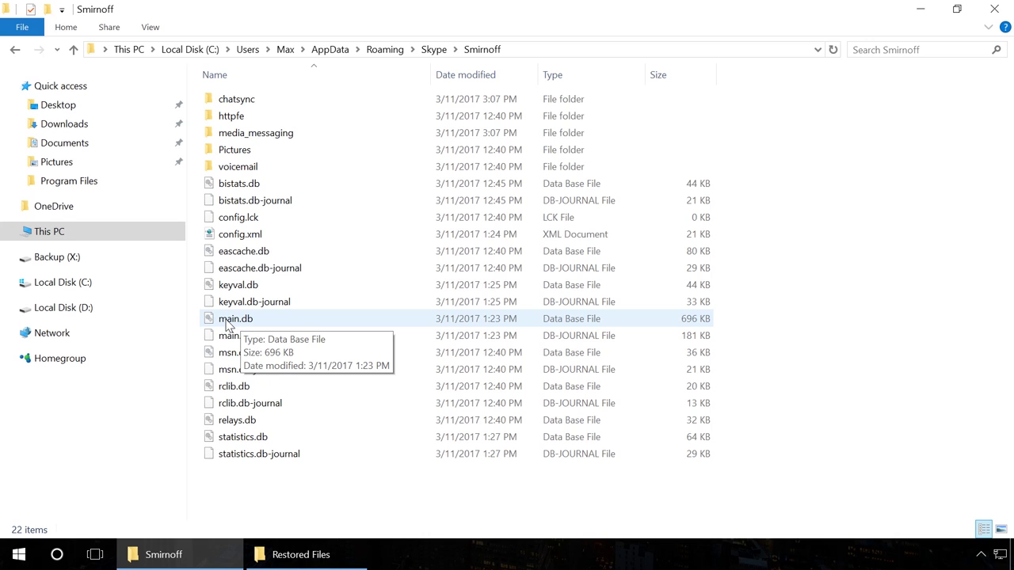
pyautogui.click(434, 50)
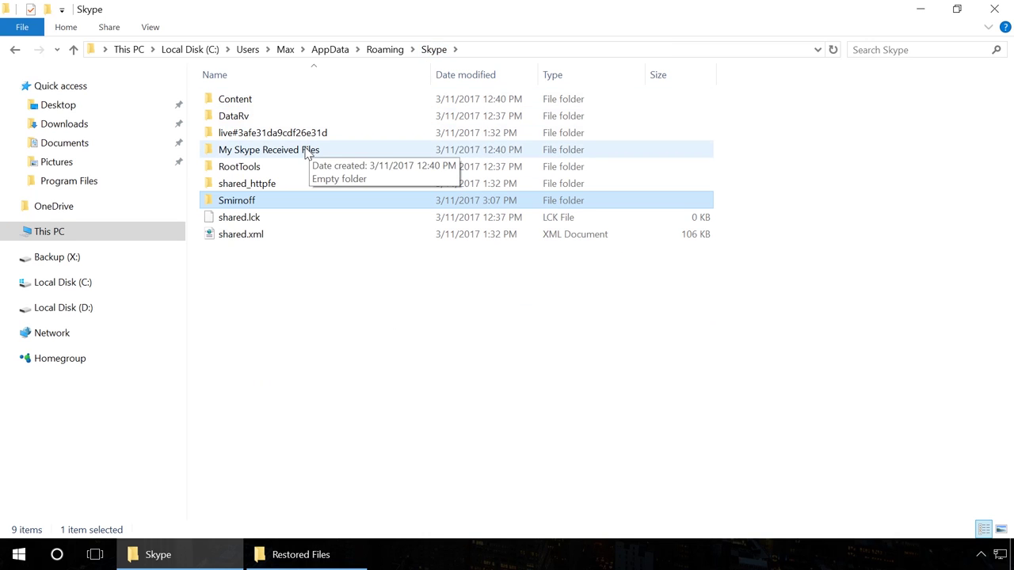
pyautogui.click(308, 153)
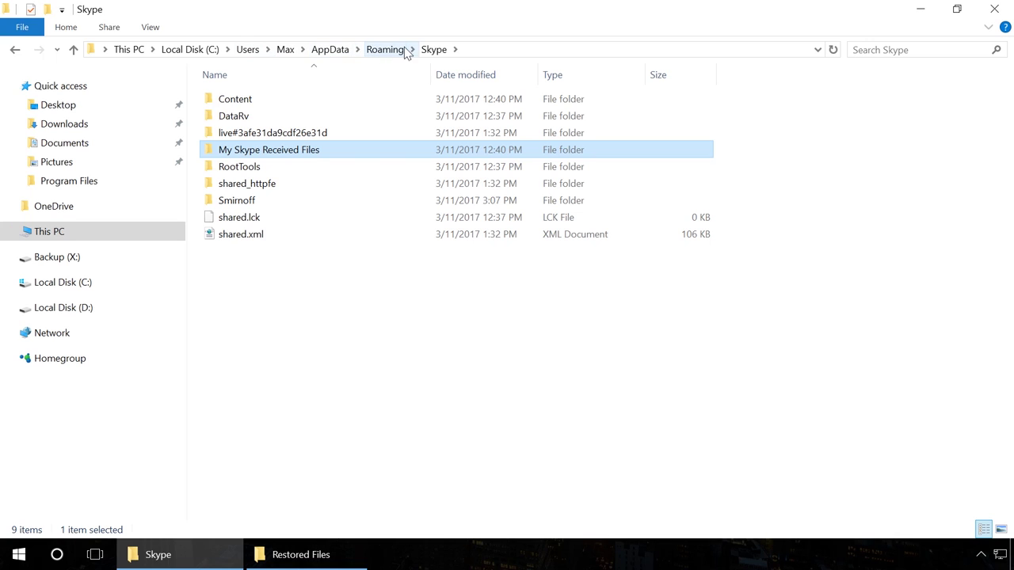
pyautogui.doubleClick(301, 155)
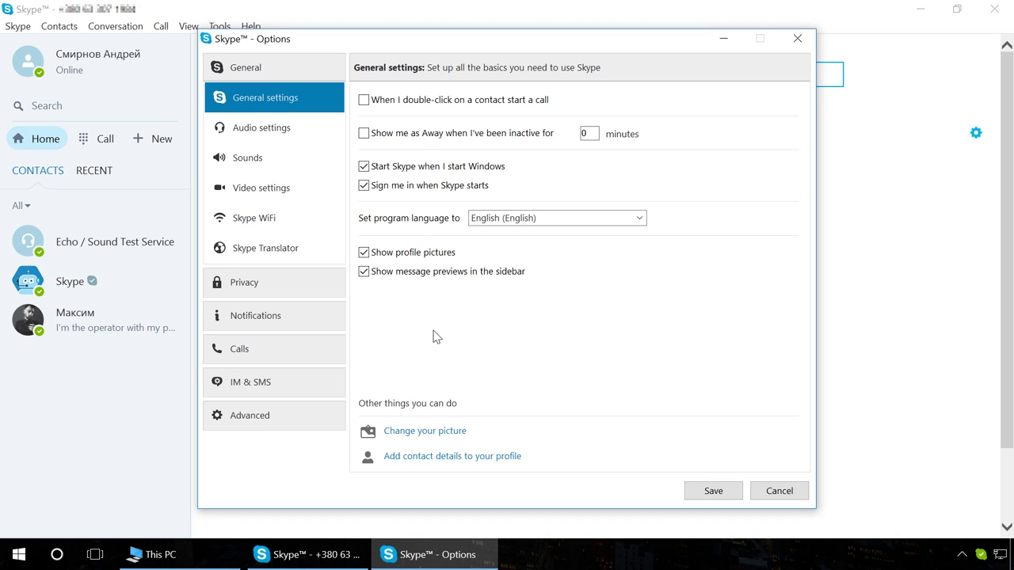
# Open Backup (X:) > Skype > the profile folder and copy config.xml
pyautogui.click(158, 554)
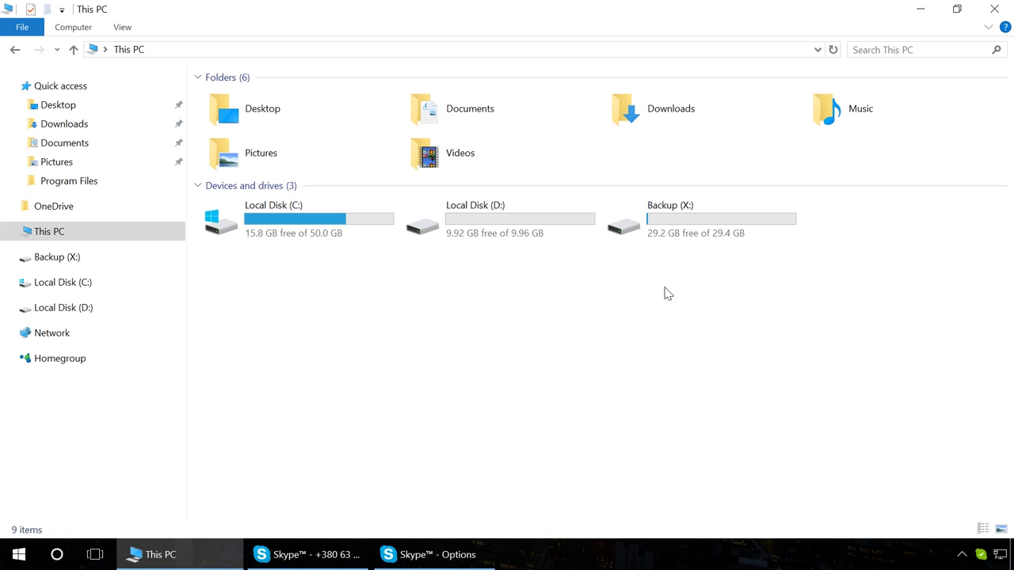
pyautogui.doubleClick(676, 225)
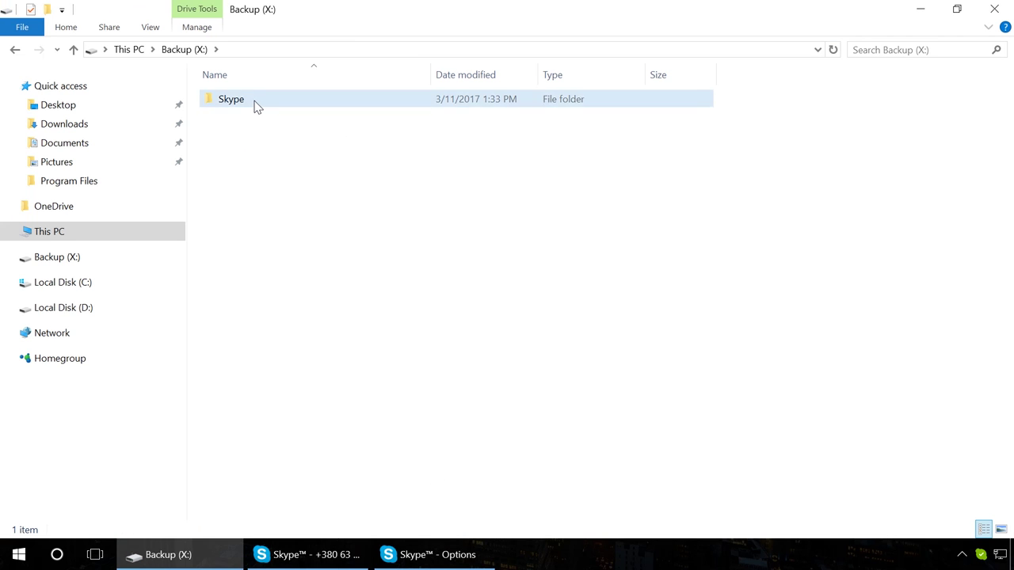
pyautogui.doubleClick(255, 104)
pyautogui.doubleClick(245, 202)
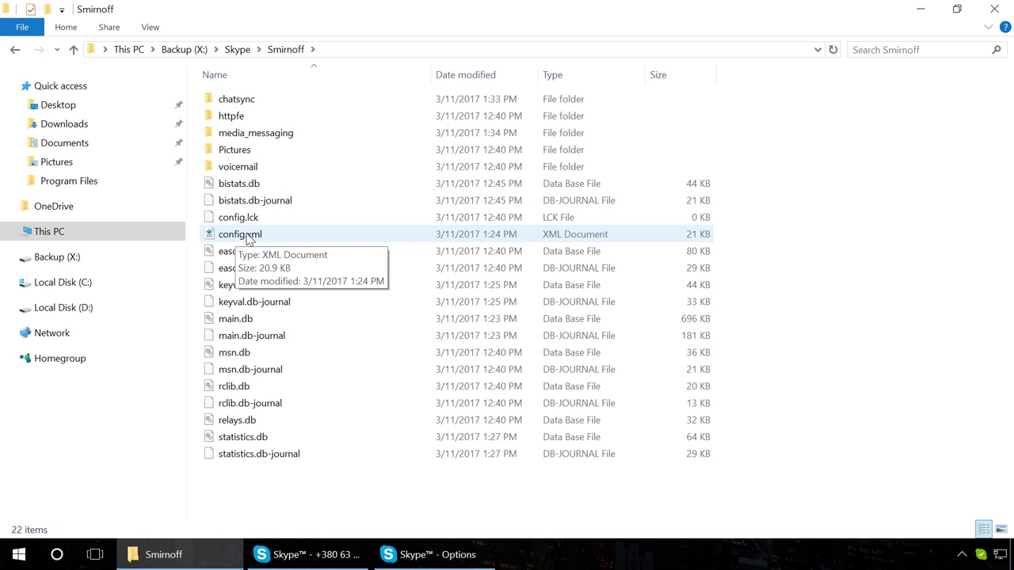
pyautogui.rightClick(247, 234)
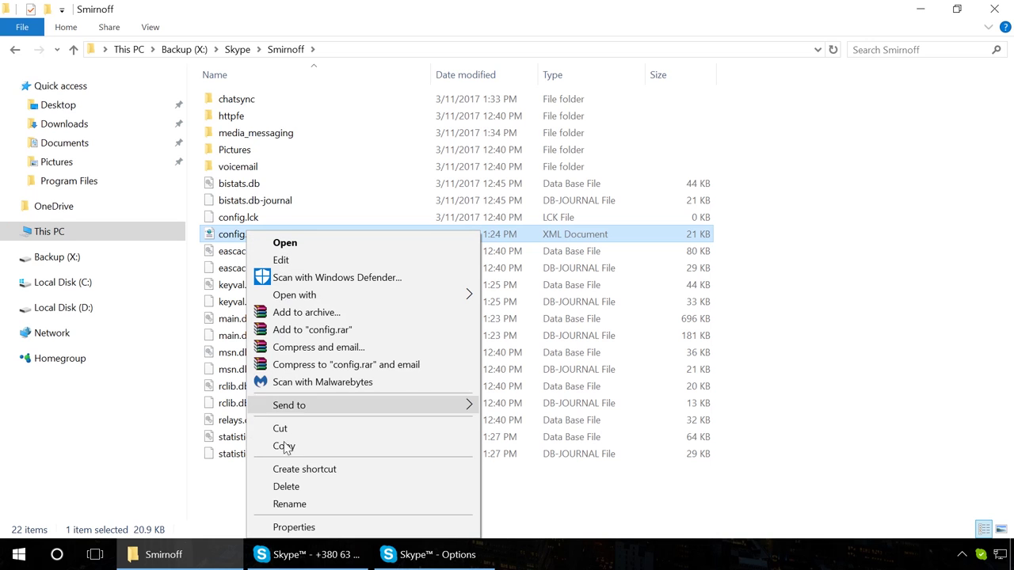
pyautogui.click(283, 447)
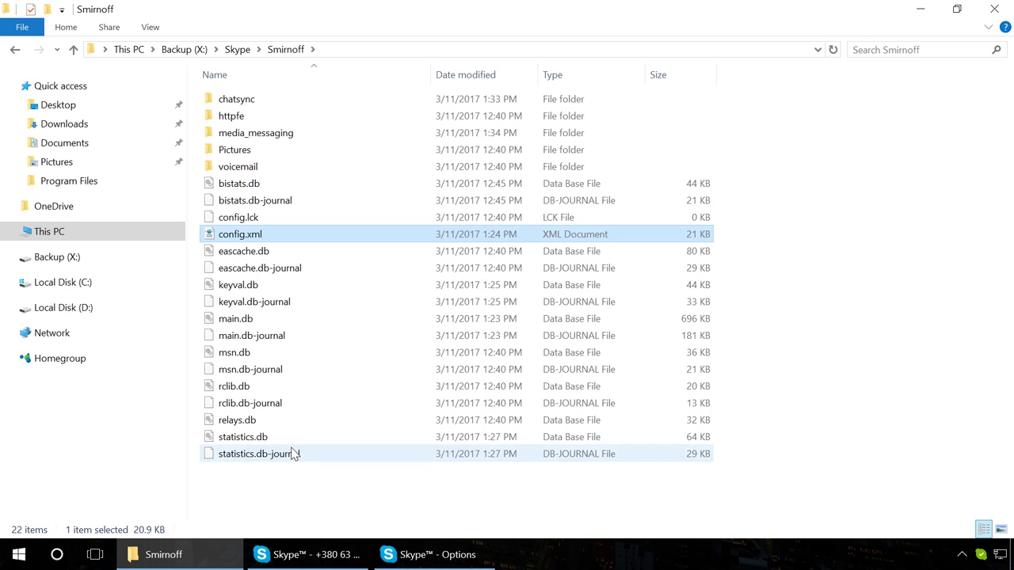
# Browse to the Skype account's profile folder under C:\Users\<user>\AppData\Roaming\Skype
pyautogui.click(46, 232)
pyautogui.doubleClick(251, 227)
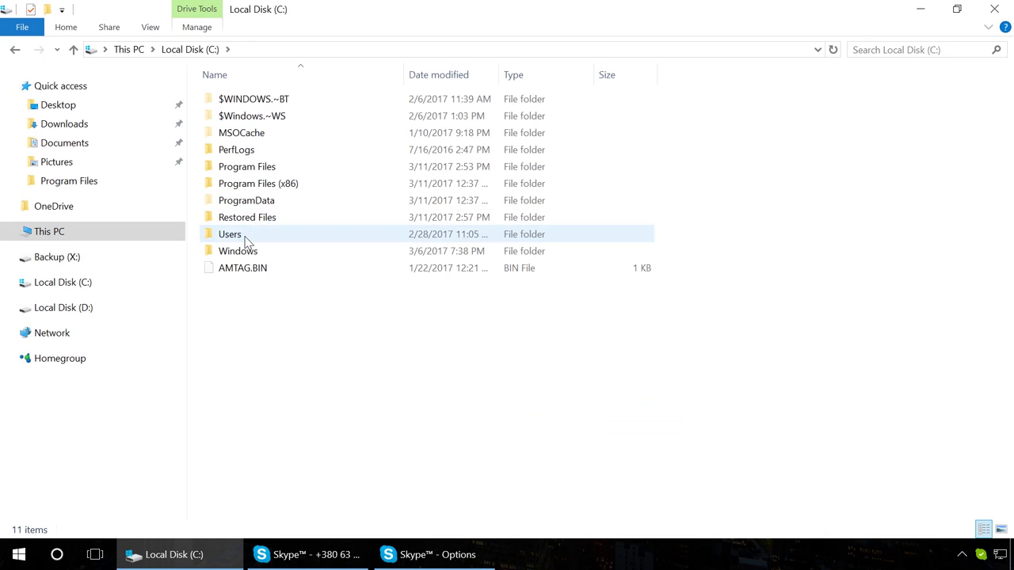
pyautogui.doubleClick(244, 237)
pyautogui.doubleClick(238, 151)
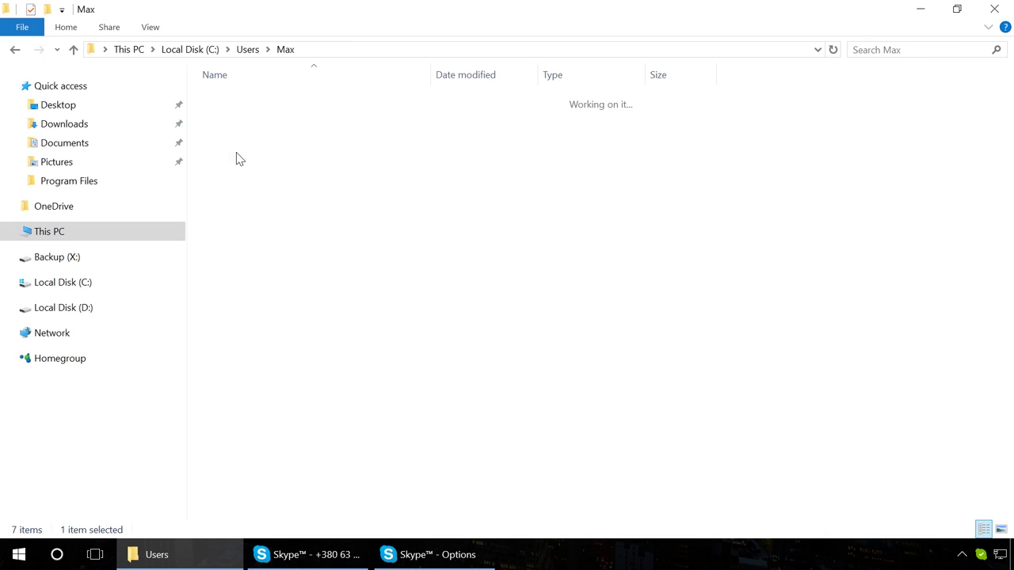
pyautogui.doubleClick(233, 100)
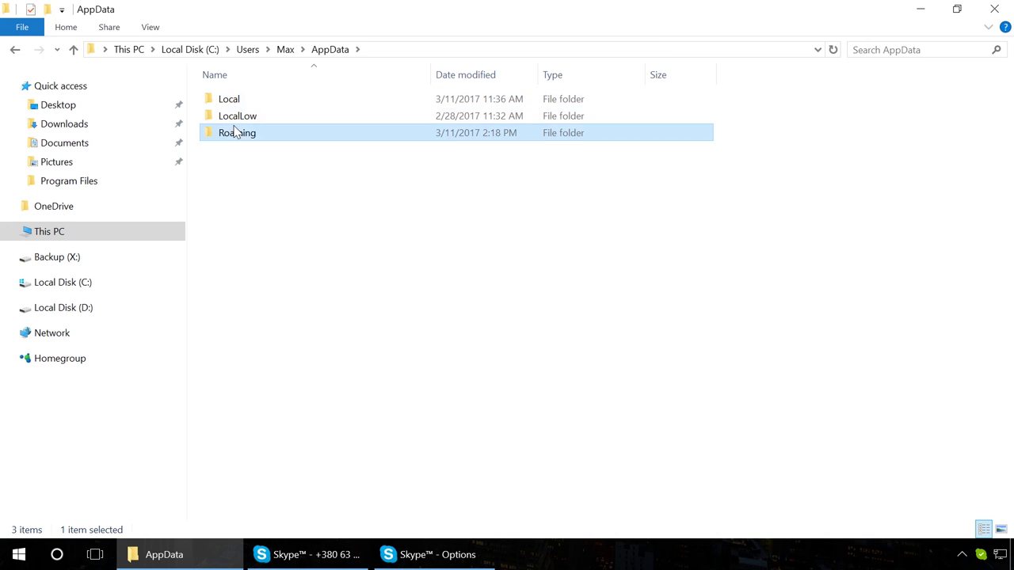
pyautogui.doubleClick(231, 132)
pyautogui.doubleClick(231, 202)
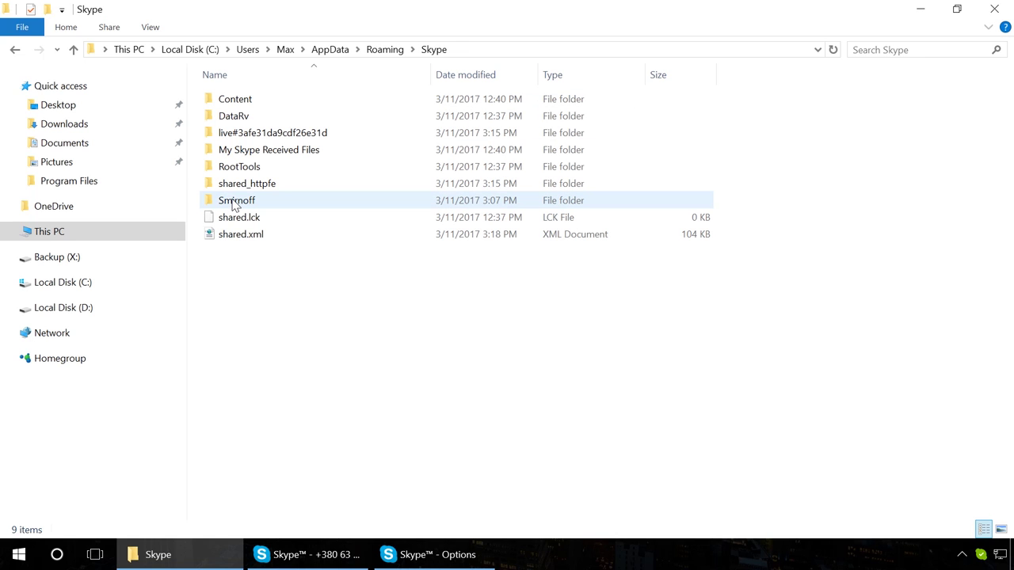
pyautogui.doubleClick(235, 203)
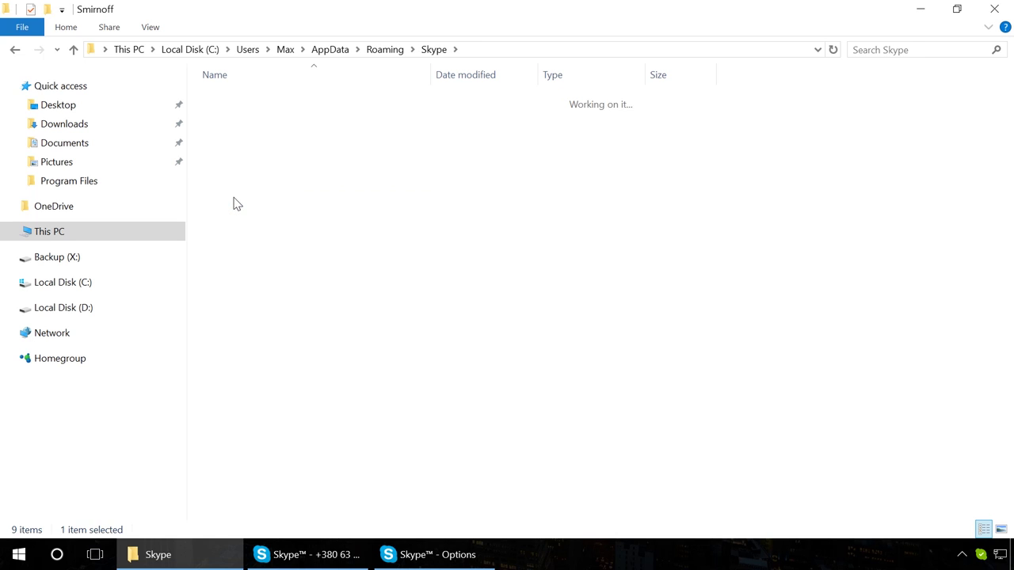
# Paste the backed-up config.xml there, replacing the existing config.xml
pyautogui.rightClick(255, 495)
pyautogui.click(316, 372)
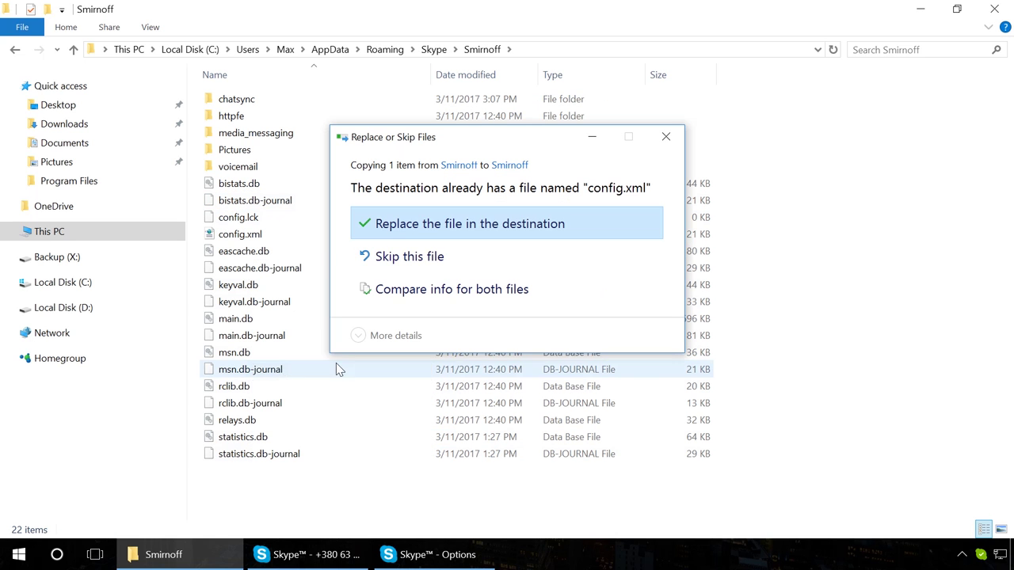
pyautogui.click(405, 224)
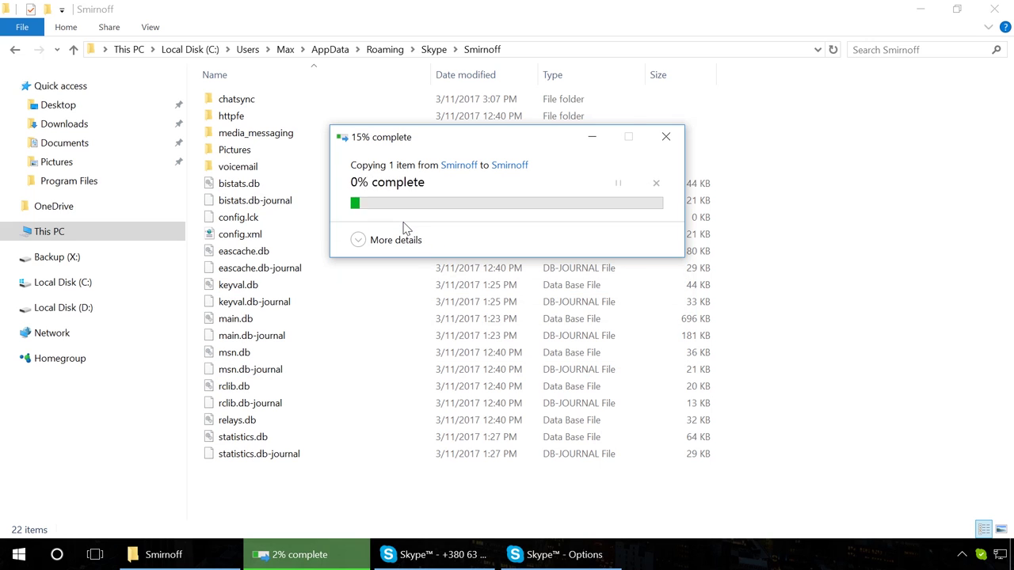